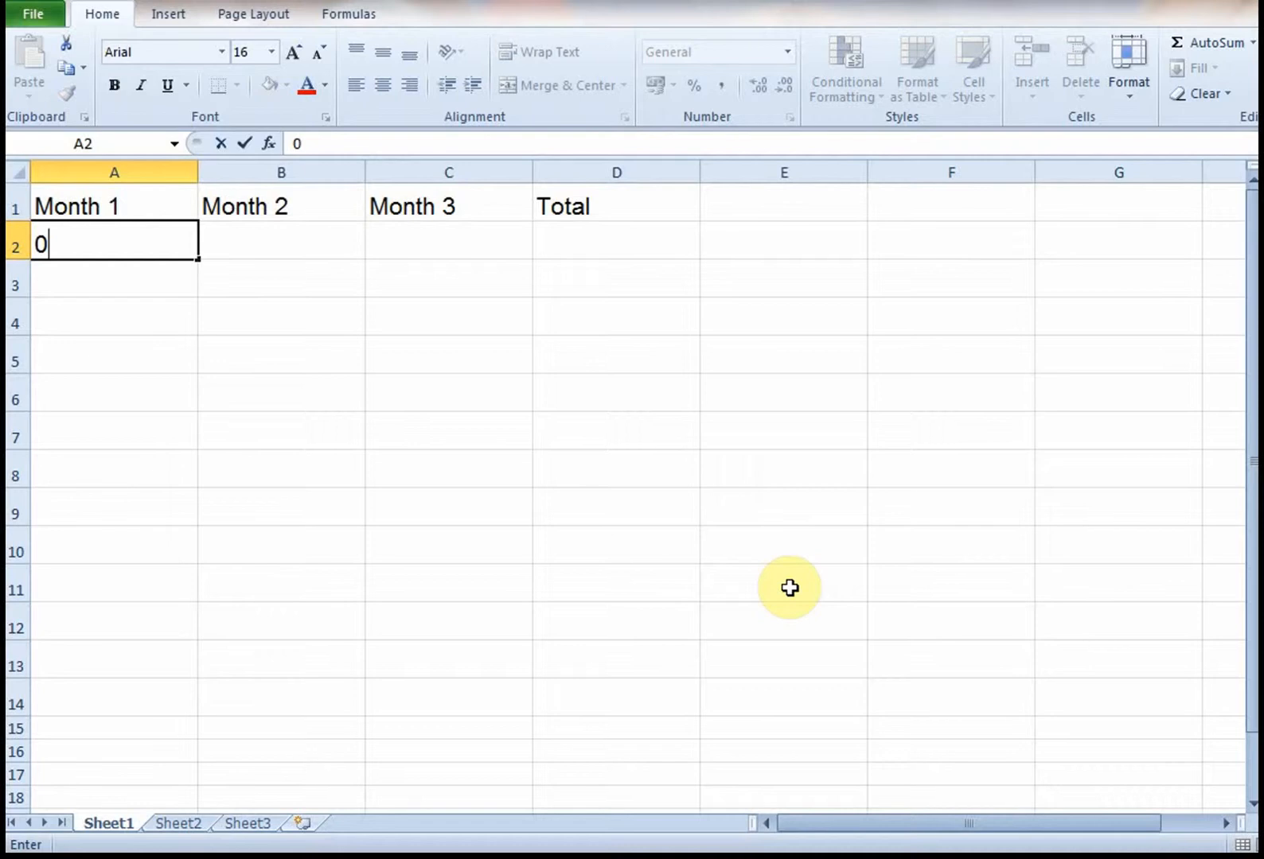
Fill the Month 1 column, cells A2 to A6, with 25, 50, 75, 100 and 1235
{"action": "key", "text": "BackSpace"}
{"action": "type", "text": "25"}
{"action": "key", "text": "Return"}
{"action": "type", "text": "50"}
{"action": "key", "text": "Return"}
{"action": "type", "text": "75"}
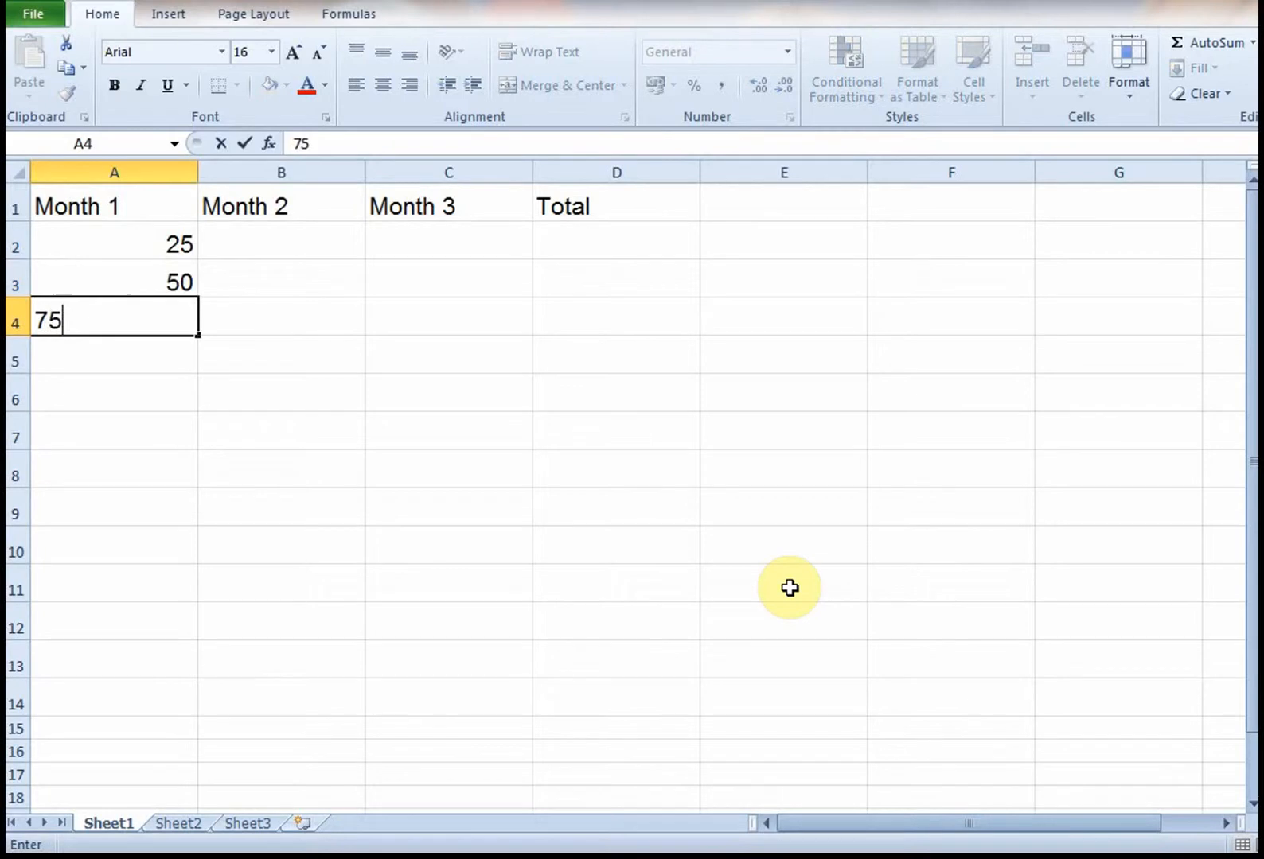
{"action": "key", "text": "Return"}
{"action": "type", "text": "100"}
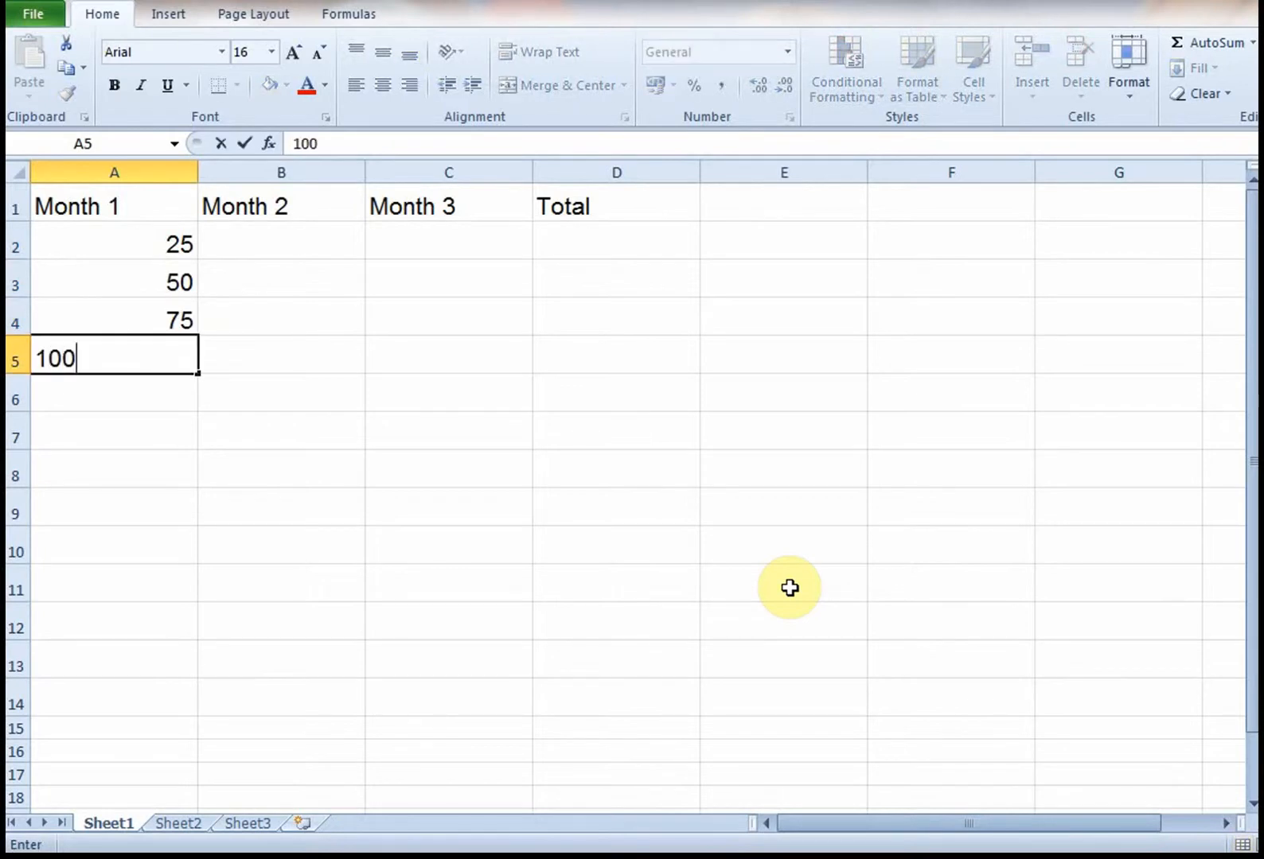
{"action": "key", "text": "Return"}
{"action": "type", "text": "1235"}
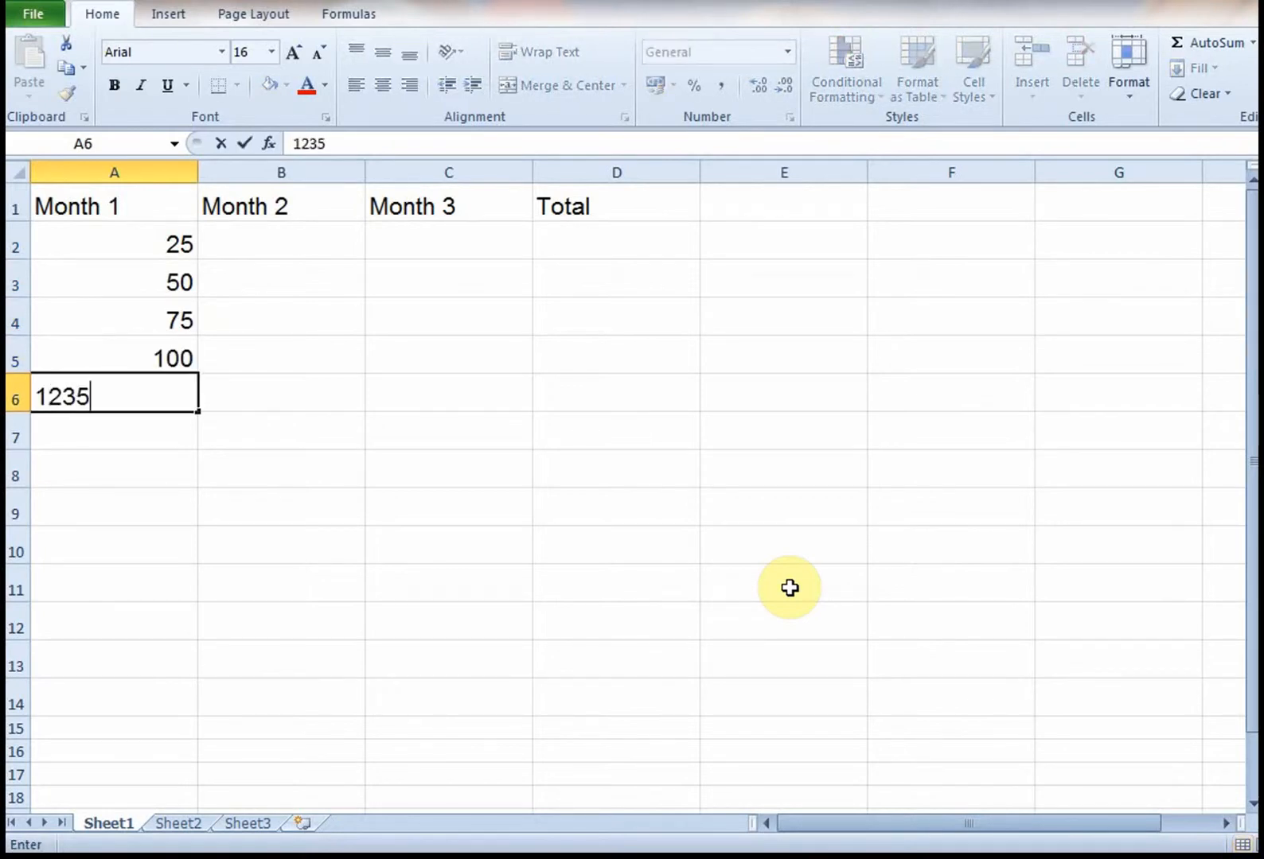
{"action": "key", "text": "Right"}
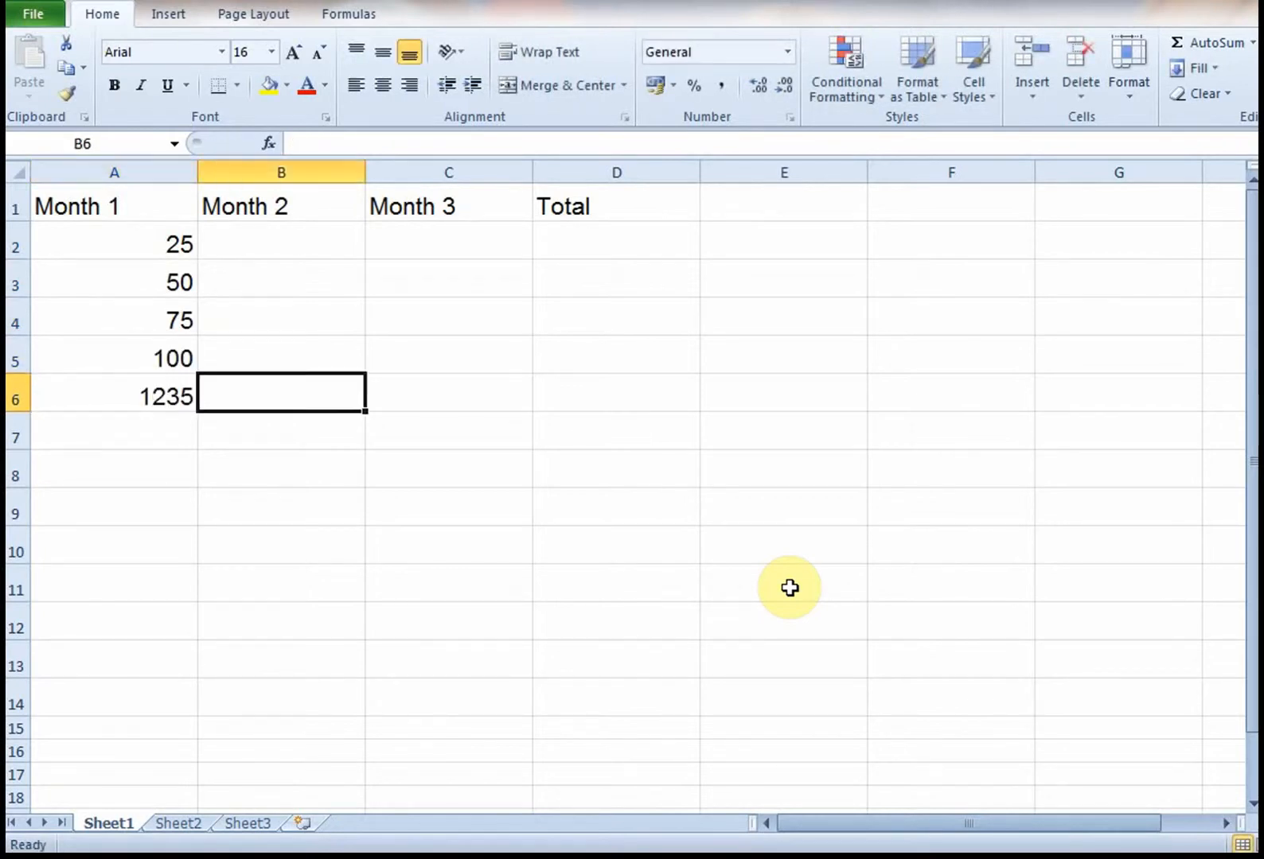
Fill the Month 2 column, cells B2 to B6, with 50, 60, 80, 90 and 45
{"action": "key", "text": "Up"}
{"action": "key", "text": "Up"}
{"action": "key", "text": "Up"}
{"action": "key", "text": "Up"}
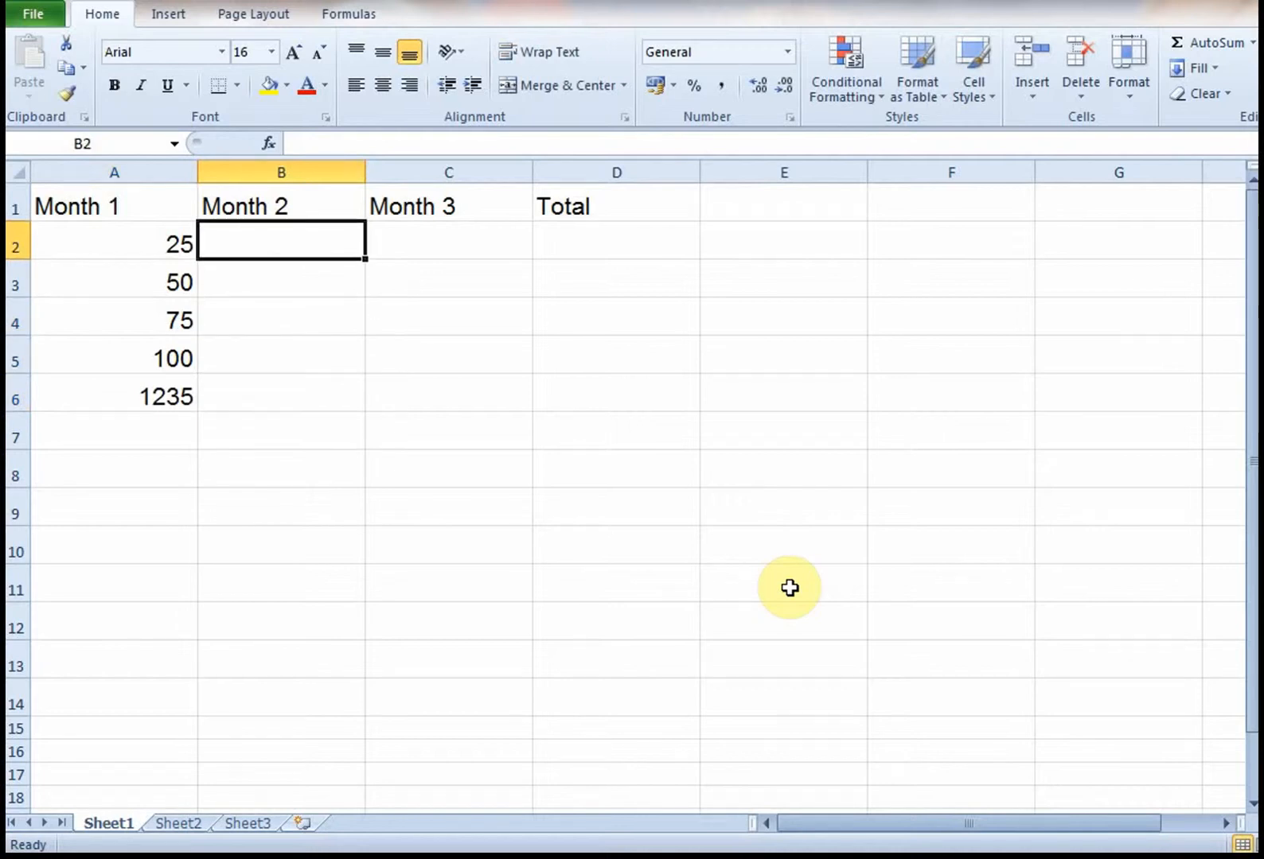
{"action": "type", "text": "50"}
{"action": "key", "text": "Return"}
{"action": "type", "text": "60"}
{"action": "key", "text": "Return"}
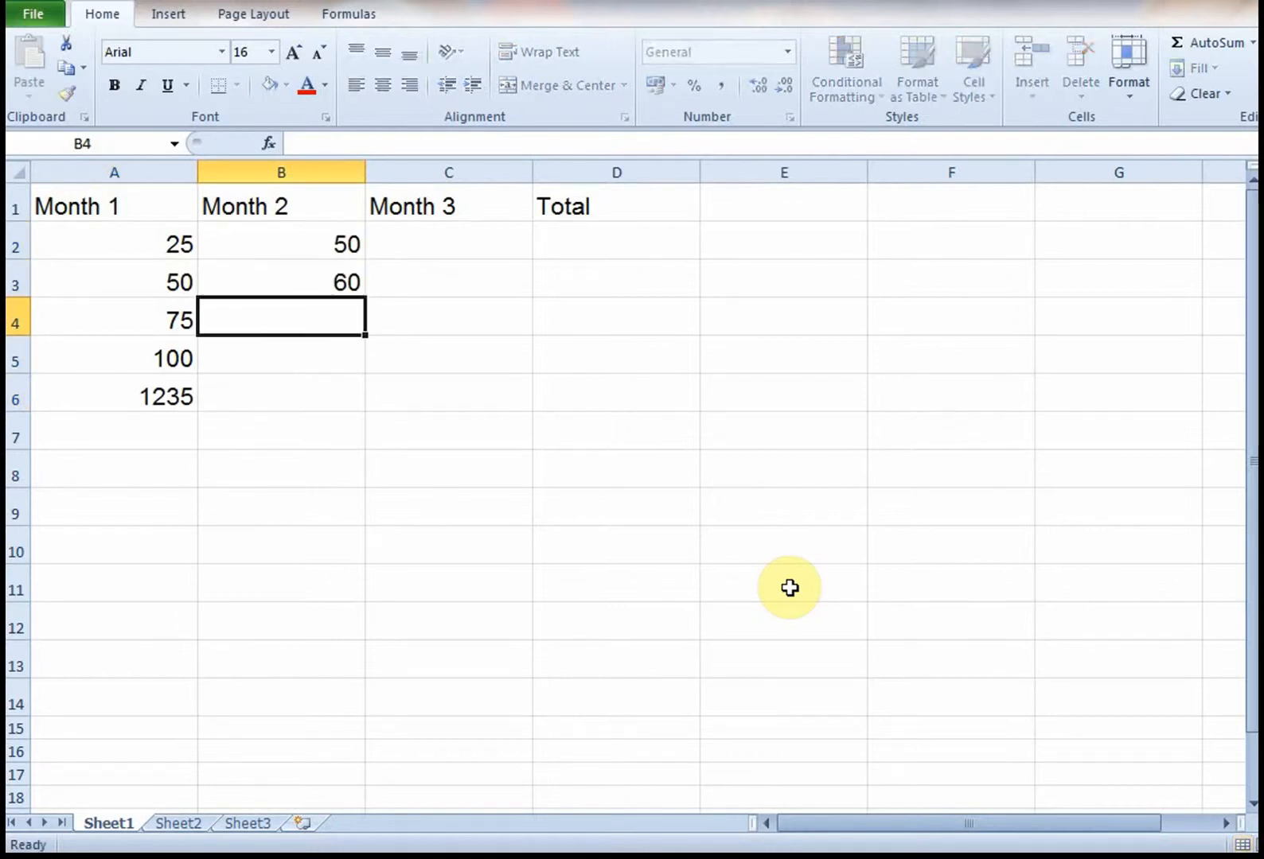
{"action": "type", "text": "80"}
{"action": "key", "text": "Return"}
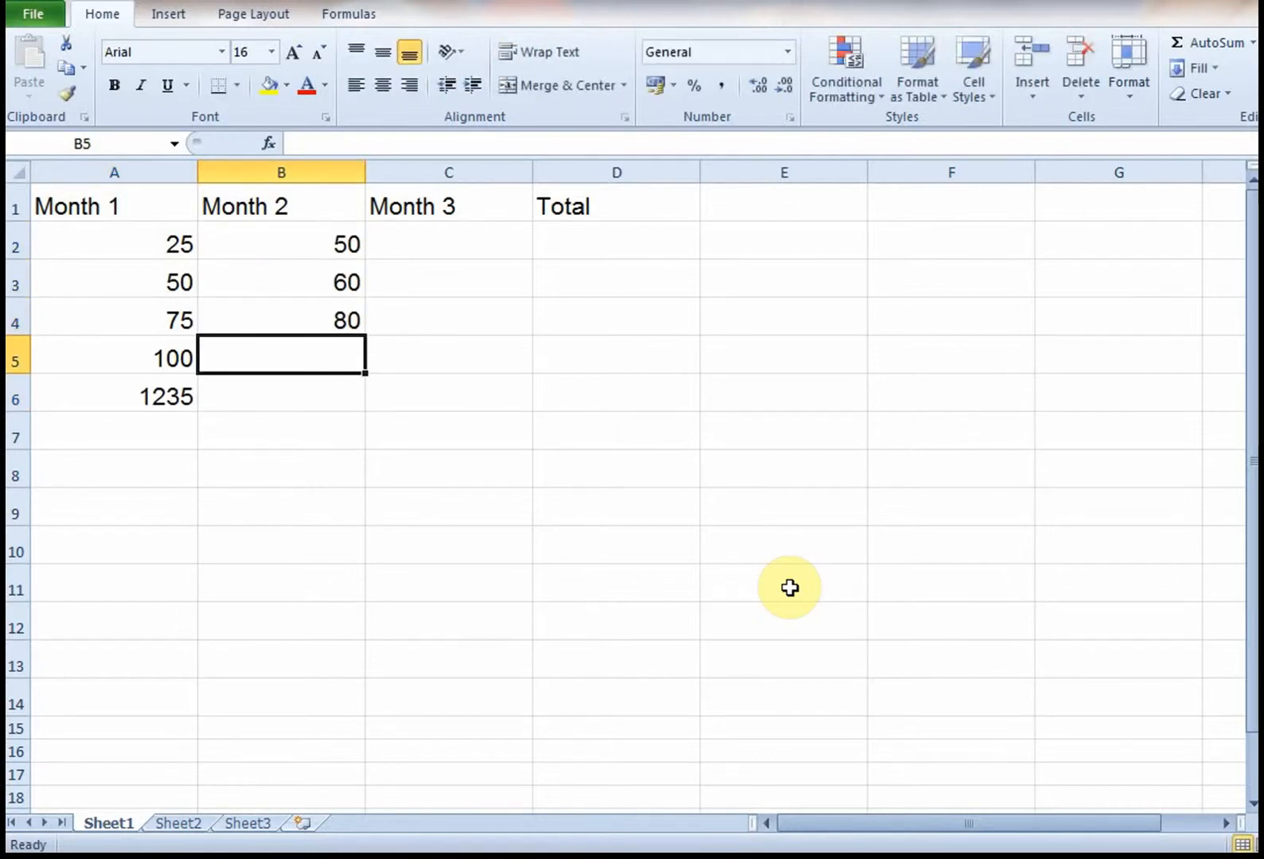
{"action": "type", "text": "90"}
{"action": "key", "text": "Return"}
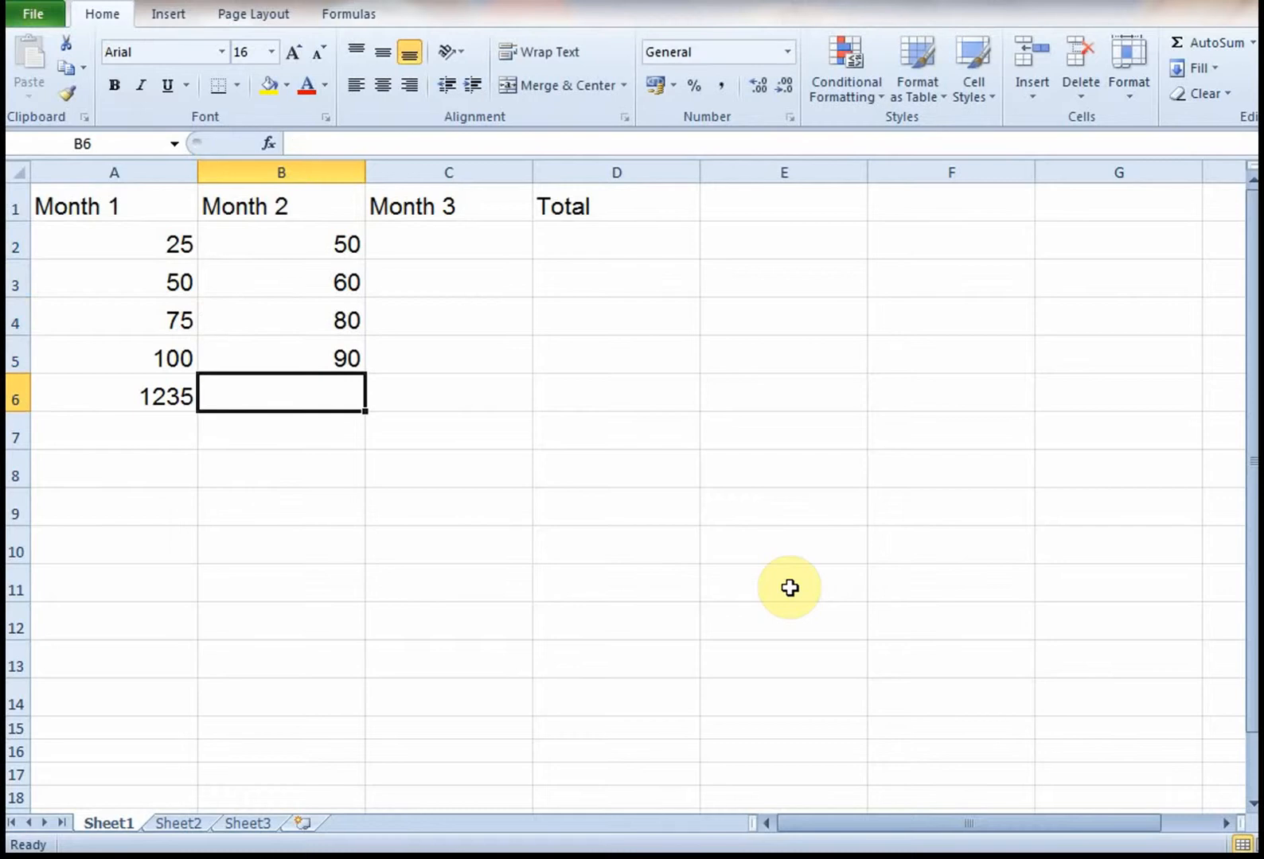
{"action": "type", "text": "45"}
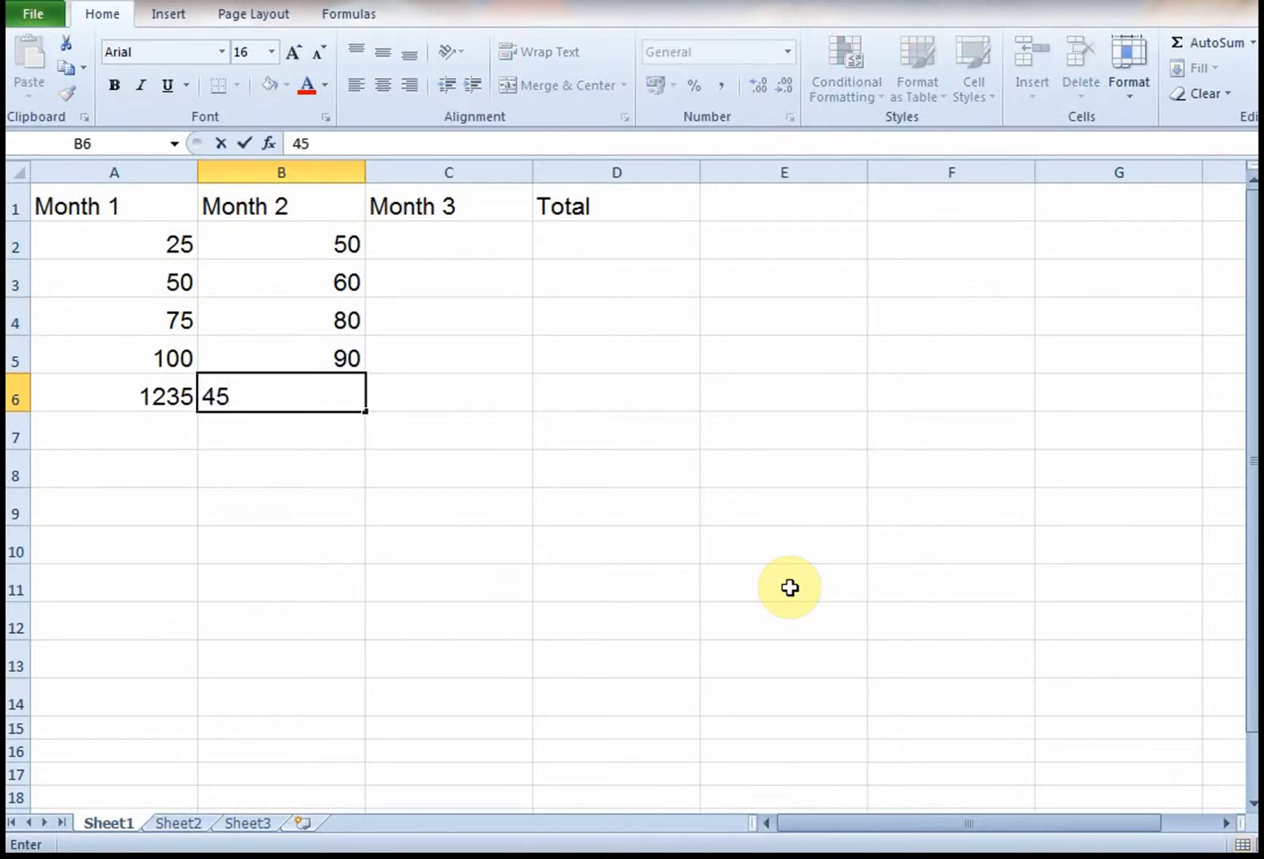
{"action": "key", "text": "Tab"}
Fill the Month 3 column, cells C2 to C6, with 75, 60, 23, 52 and 45
{"action": "key", "text": "Up"}
{"action": "key", "text": "Up"}
{"action": "key", "text": "Up"}
{"action": "key", "text": "Up"}
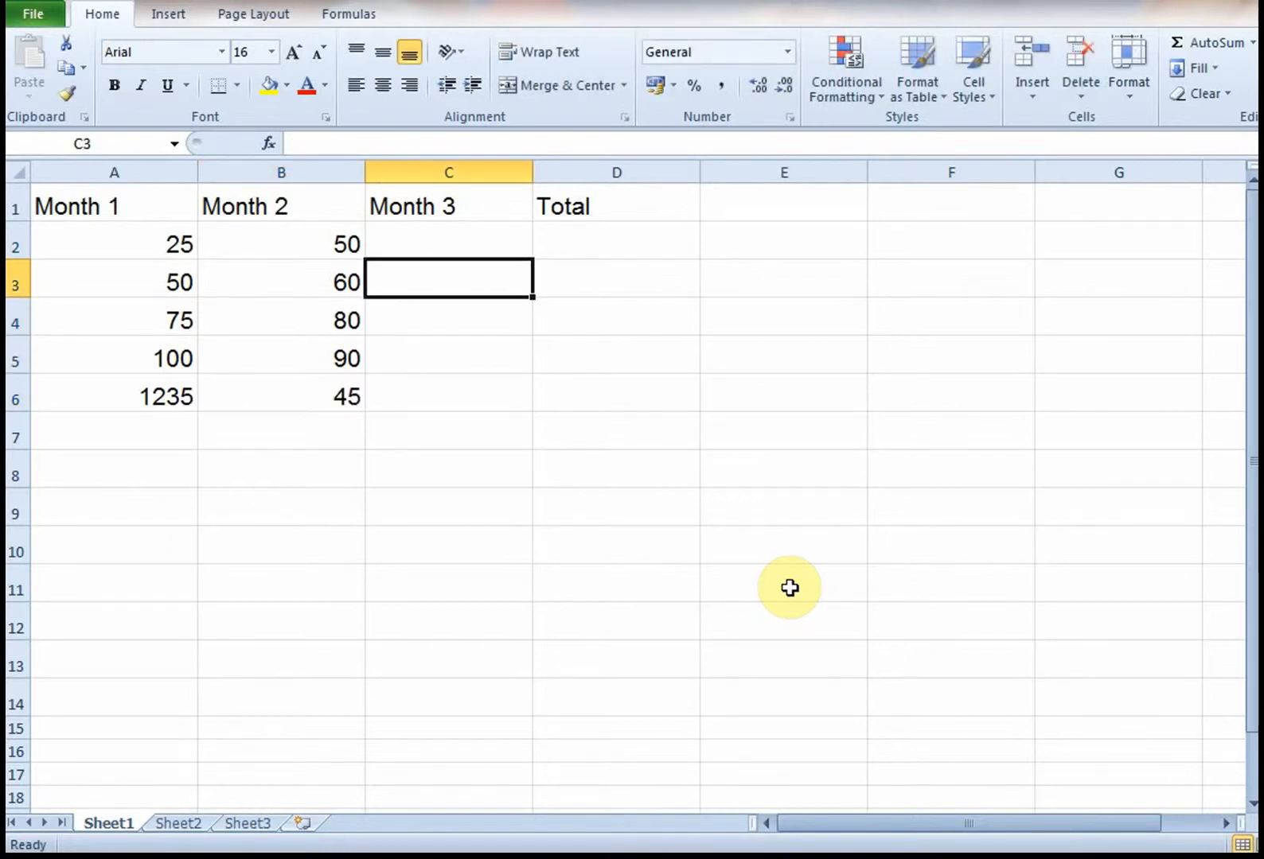
{"action": "type", "text": "75"}
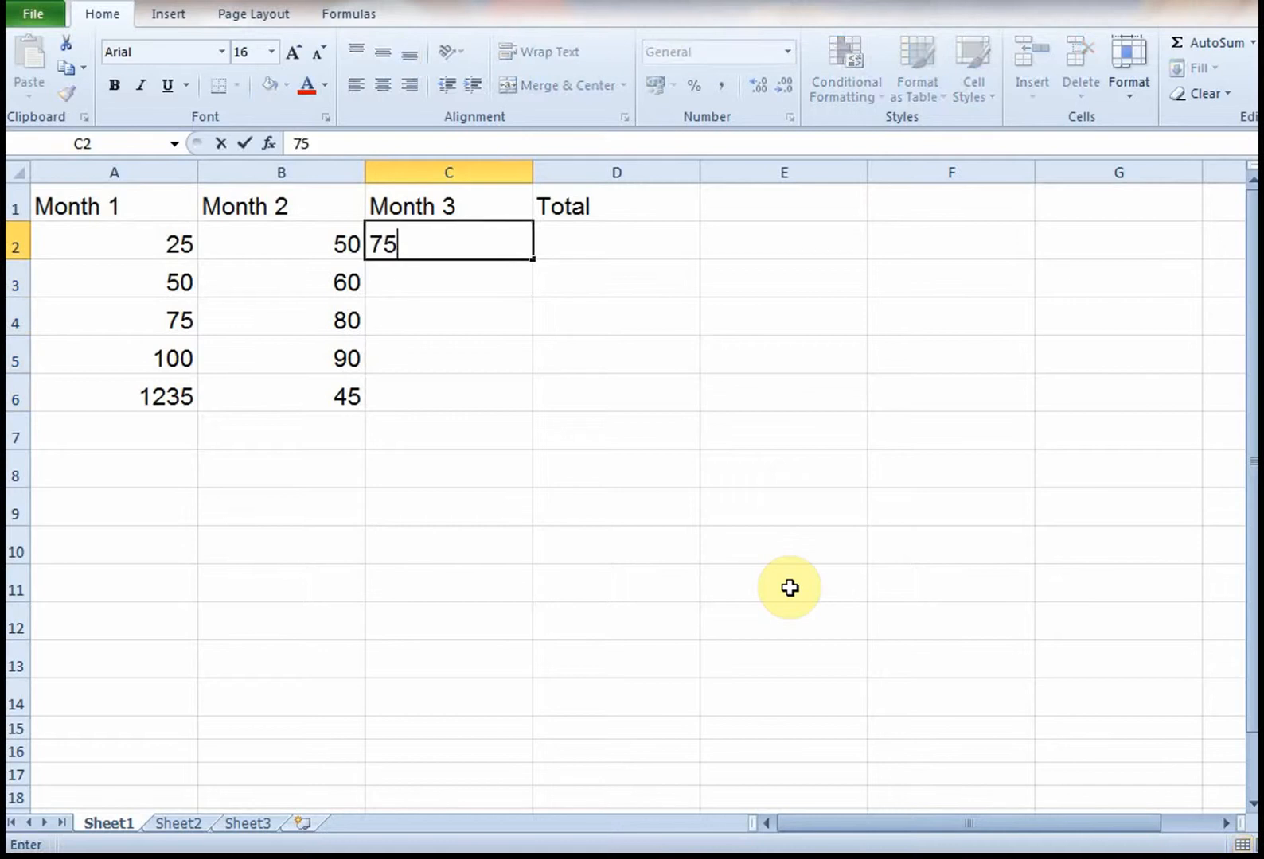
{"action": "key", "text": "Return"}
{"action": "type", "text": "60"}
{"action": "key", "text": "Return"}
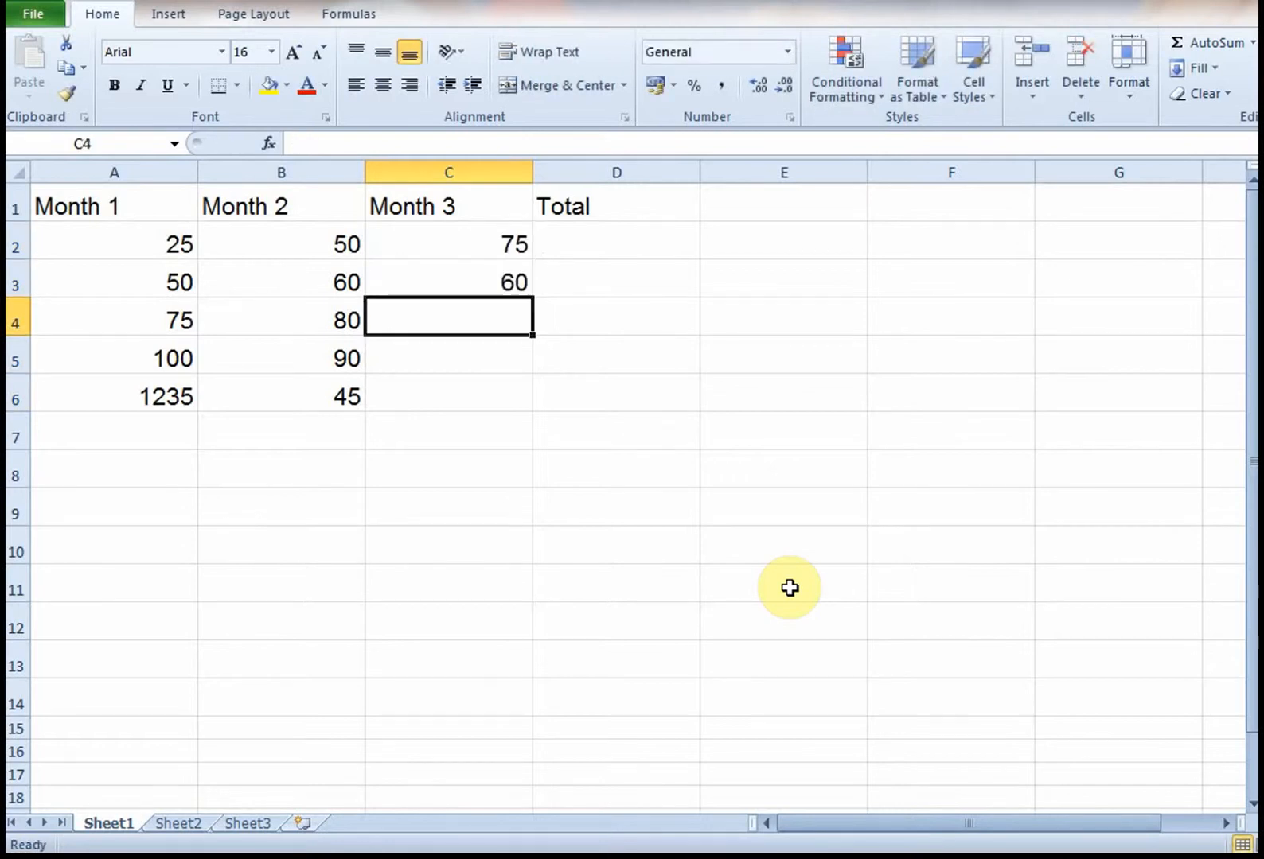
{"action": "type", "text": "23"}
{"action": "key", "text": "Return"}
{"action": "type", "text": "52"}
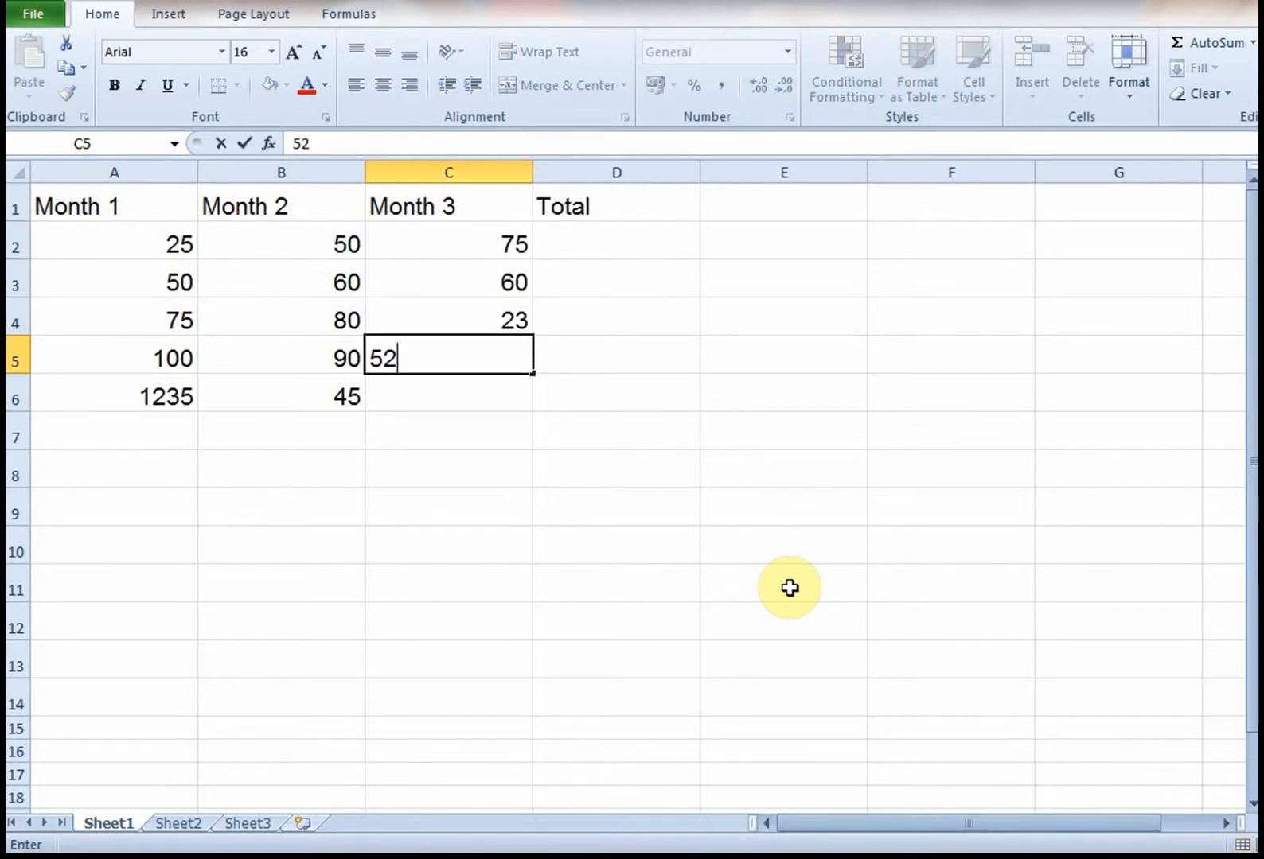
{"action": "key", "text": "Return"}
{"action": "type", "text": "45"}
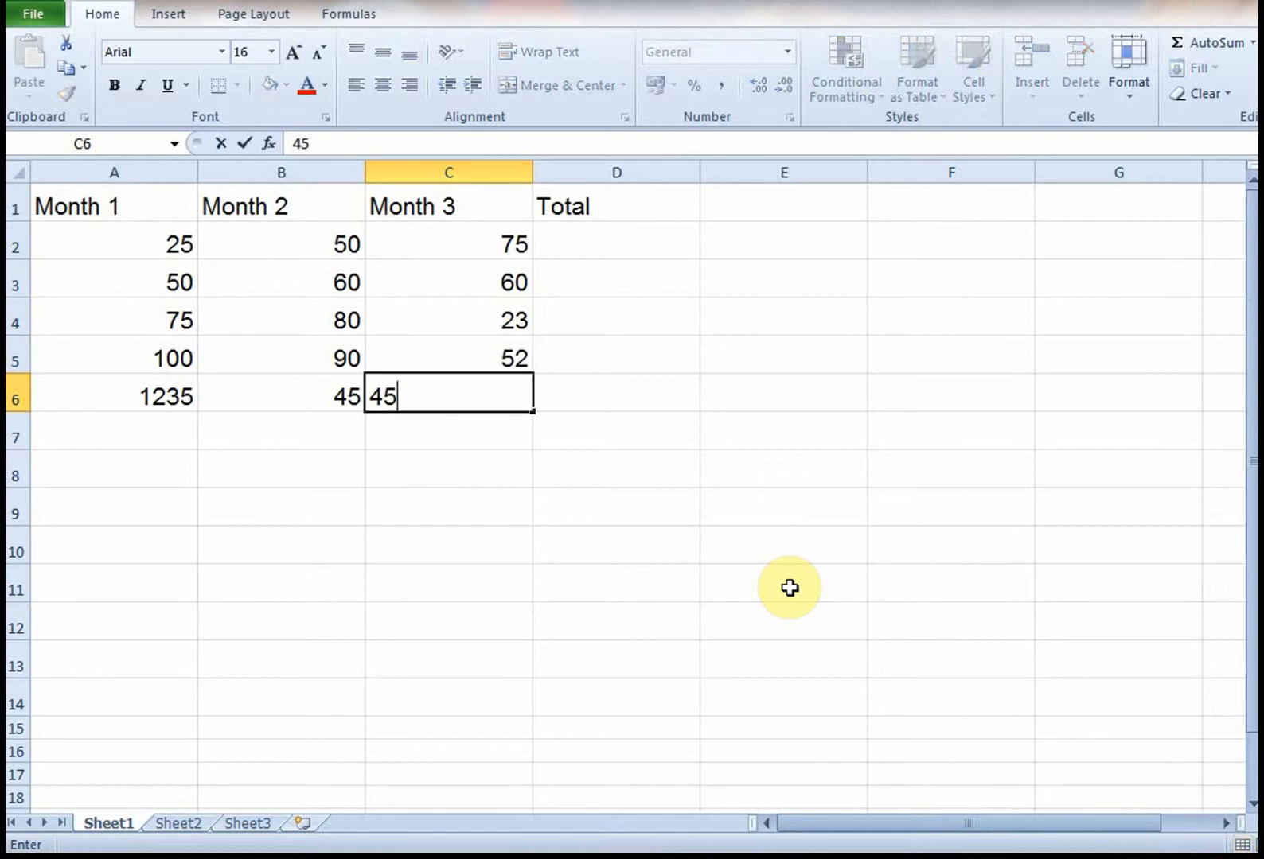
{"action": "key", "text": "Return"}
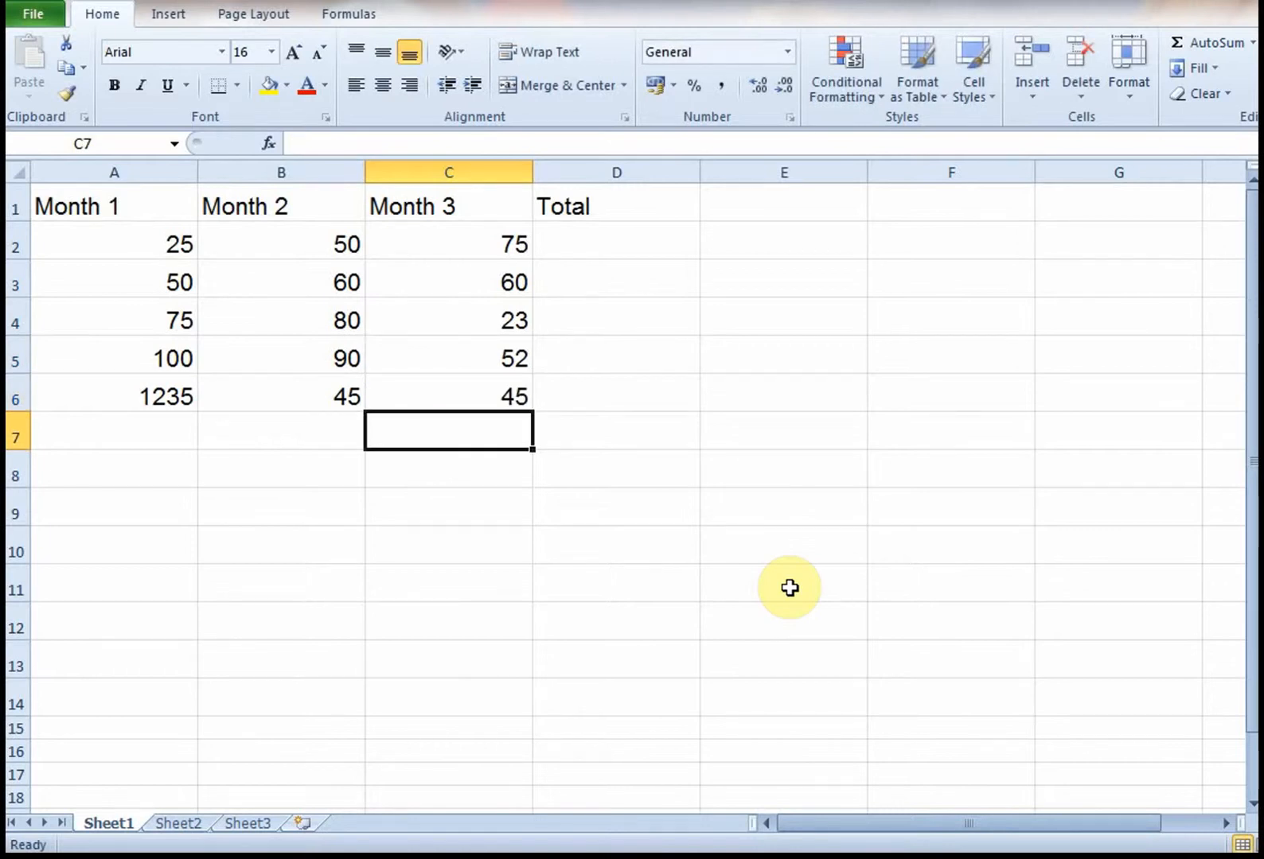
Total the Month 1 column in cell A7 with the written formula =sum(a2:a6)
{"action": "key", "text": "Left"}
{"action": "key", "text": "Left"}
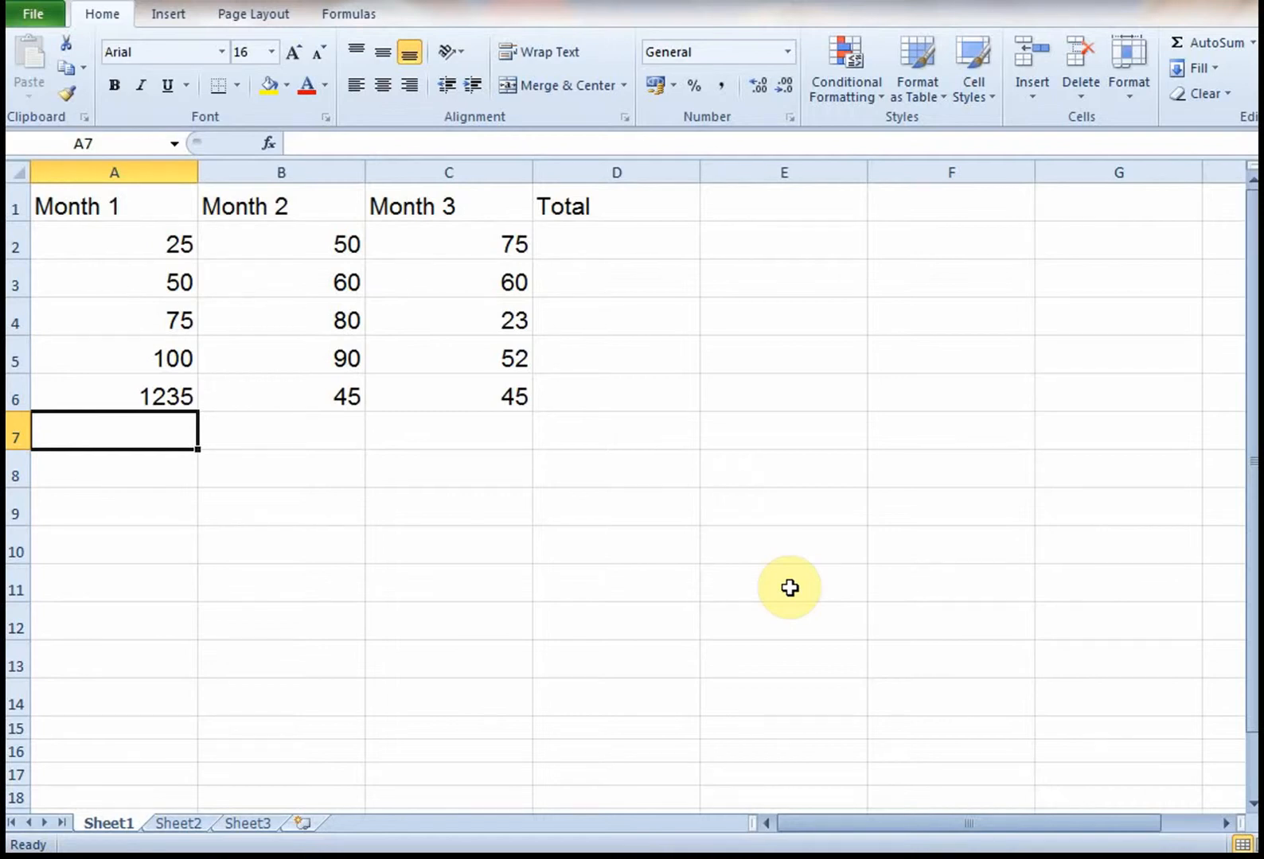
{"action": "type", "text": "="}
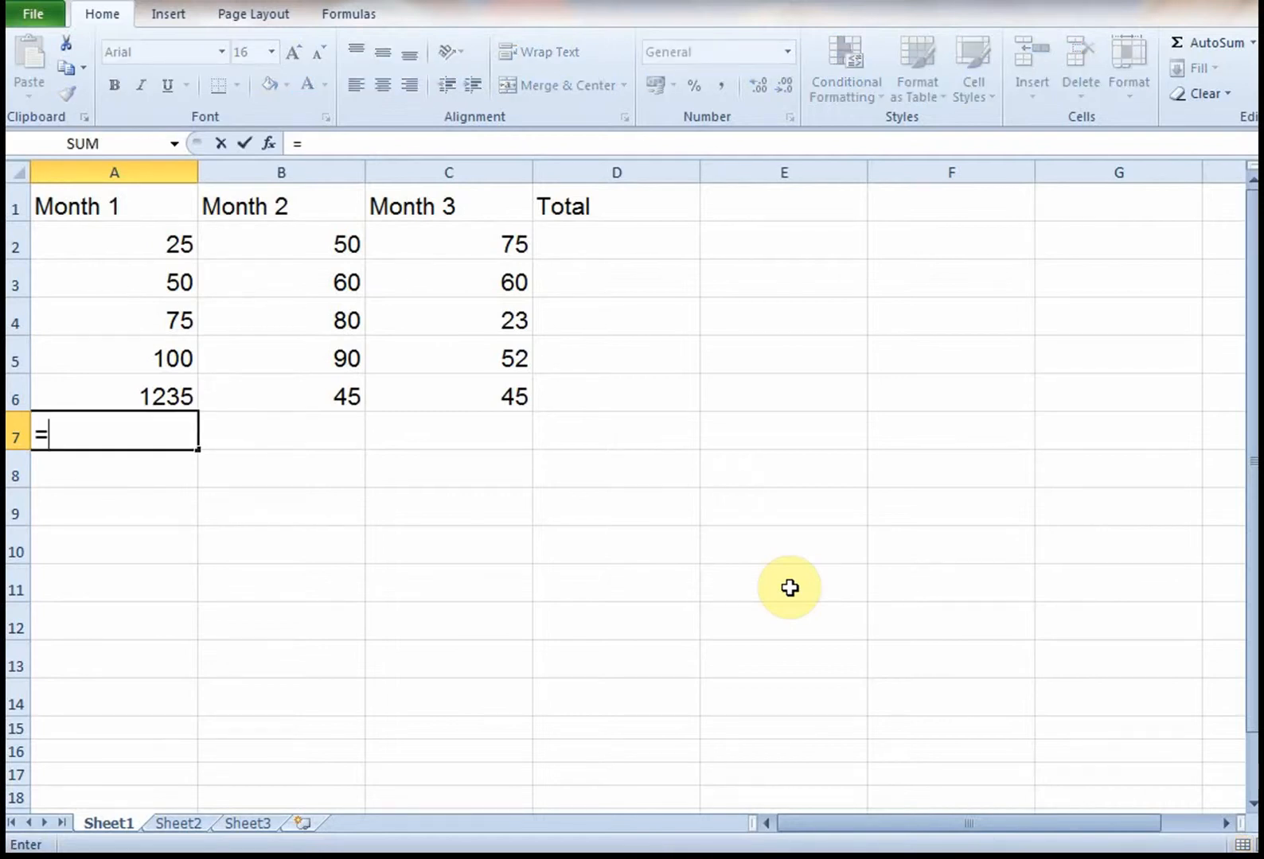
{"action": "type", "text": "sum("}
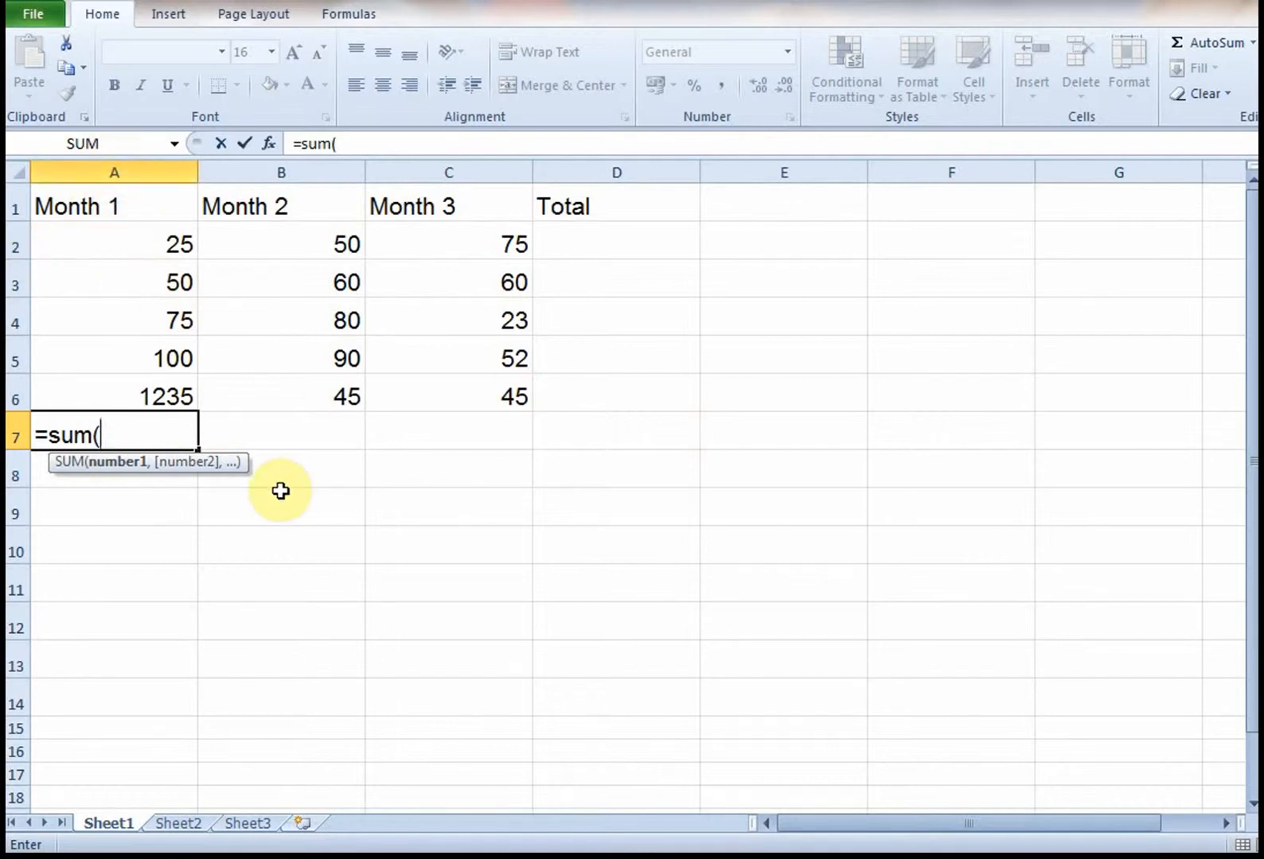
{"action": "type", "text": "a2"}
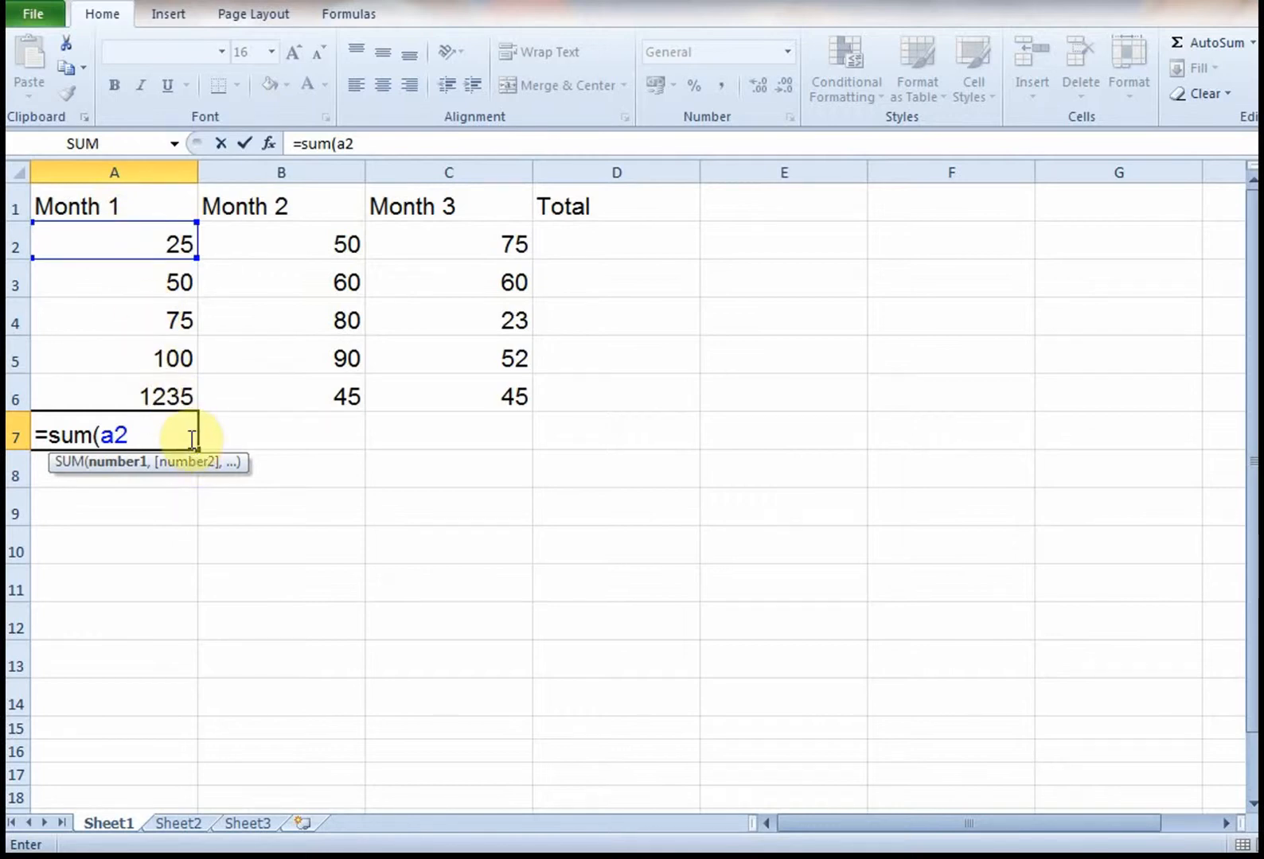
{"action": "type", "text": ":a6"}
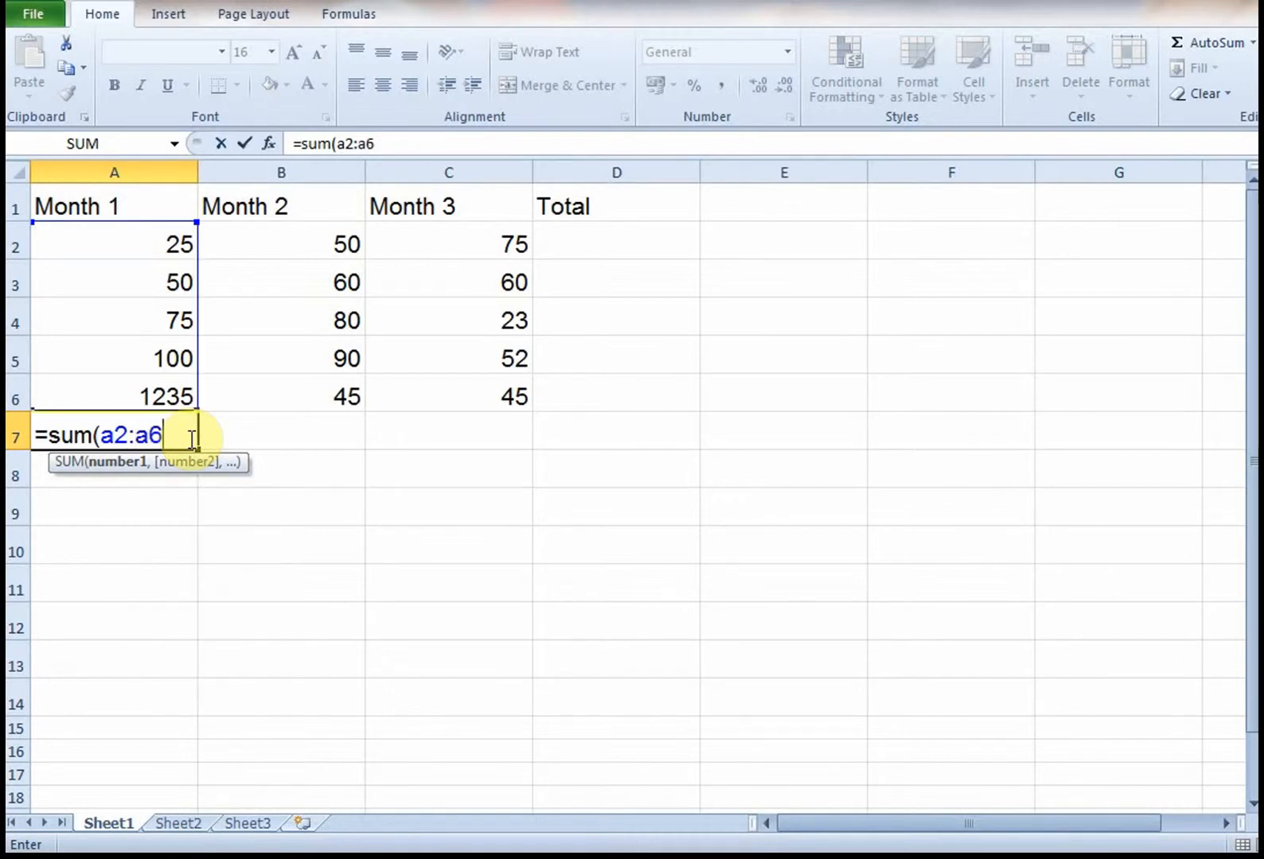
{"action": "type", "text": ")"}
{"action": "key", "text": "Return"}
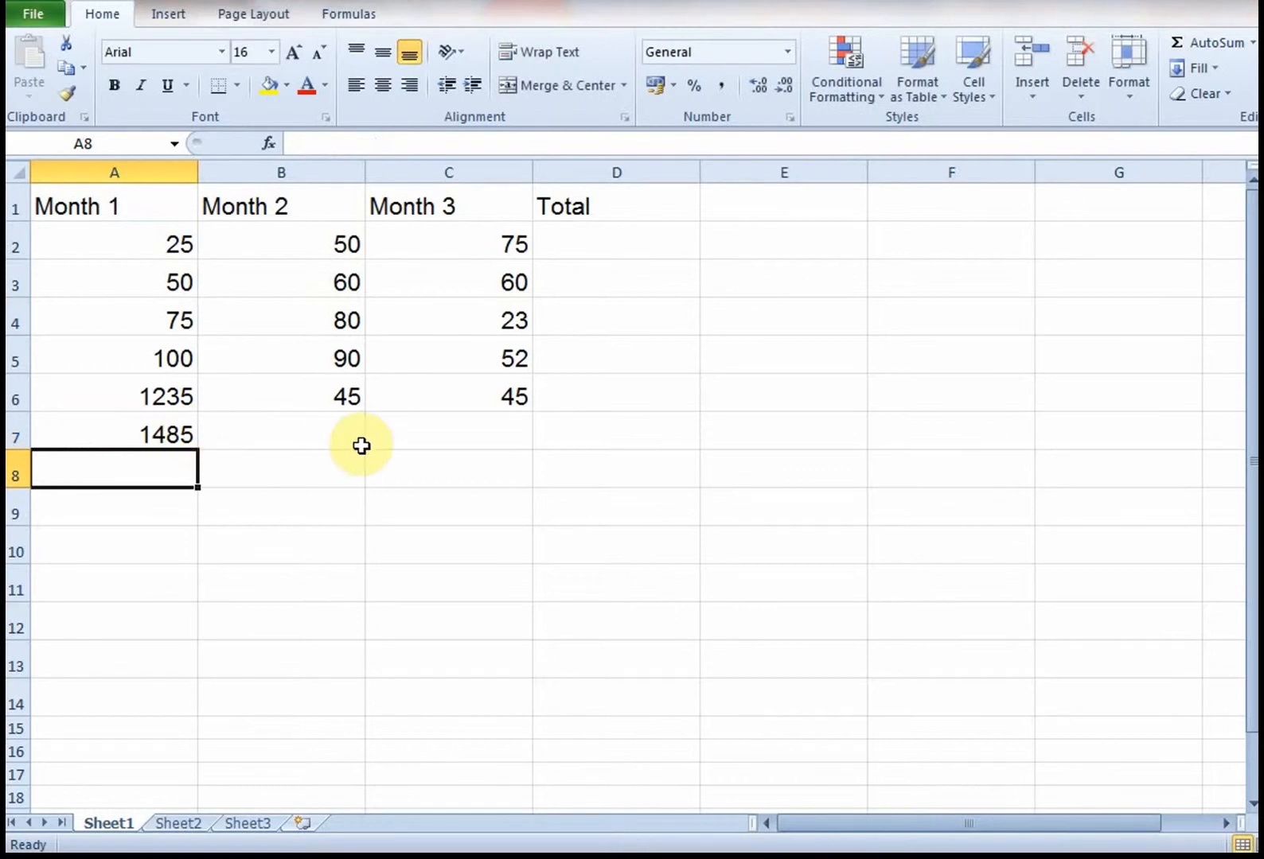
{"action": "key", "text": "Up"}
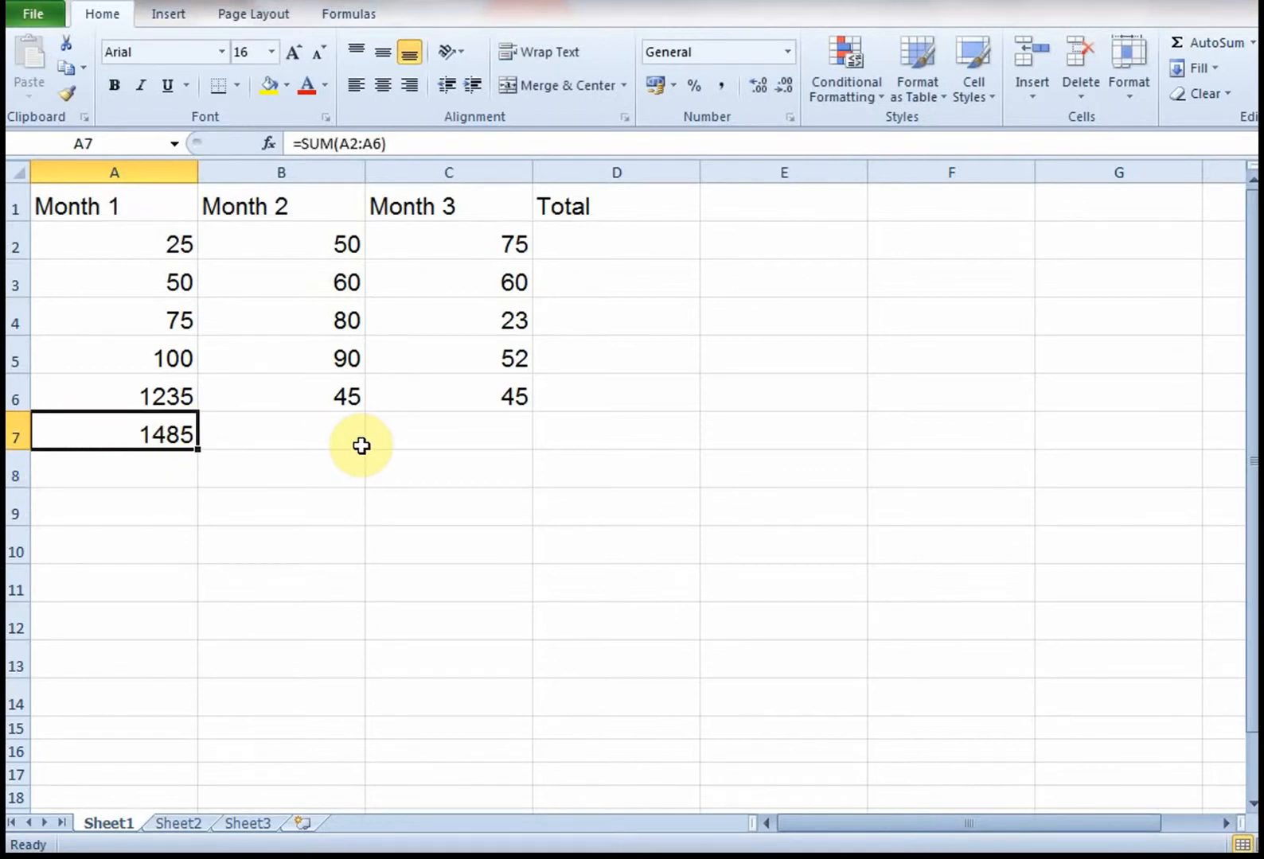
Total the Month 2 values B2:B6 in cell B7 using AutoSum
{"action": "left_click", "coordinate": [362, 445]}
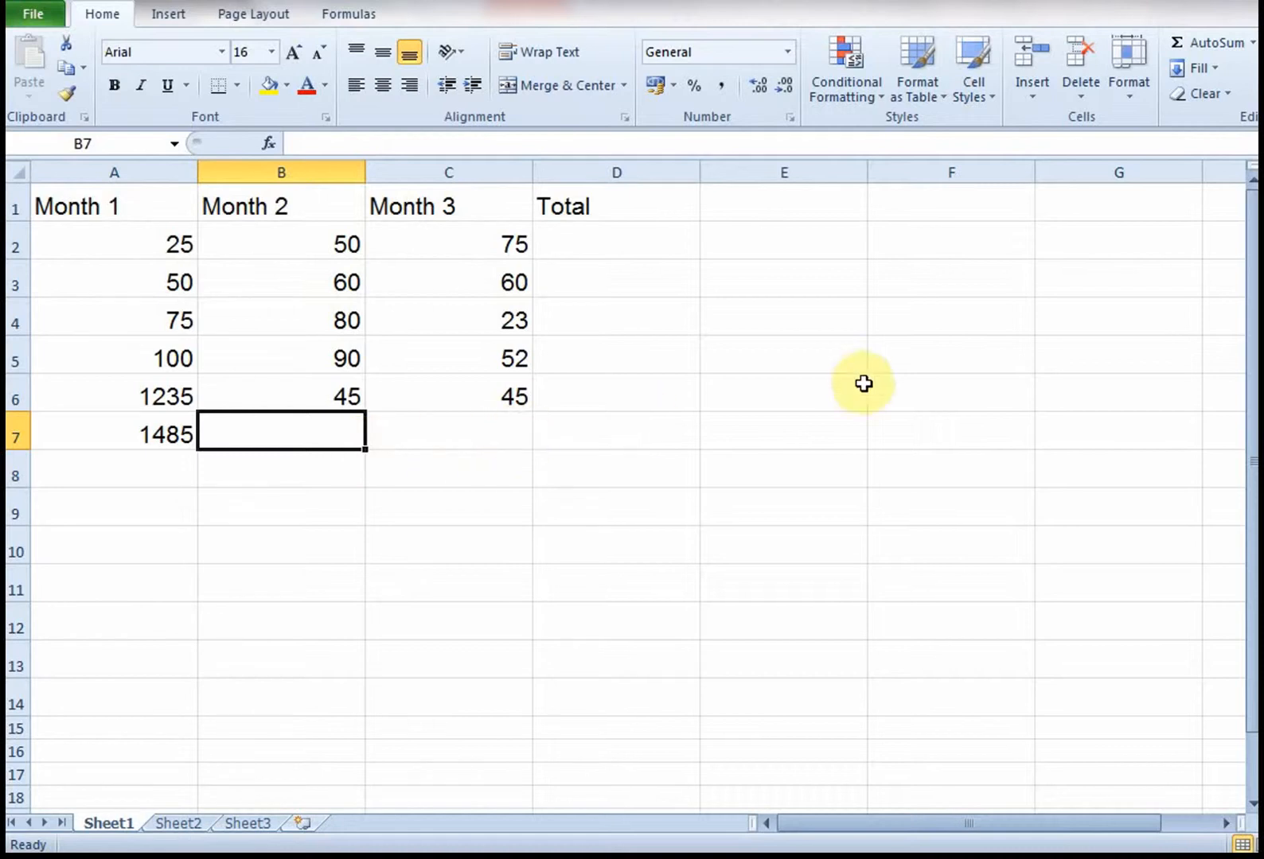
{"action": "left_click", "coordinate": [1181, 46]}
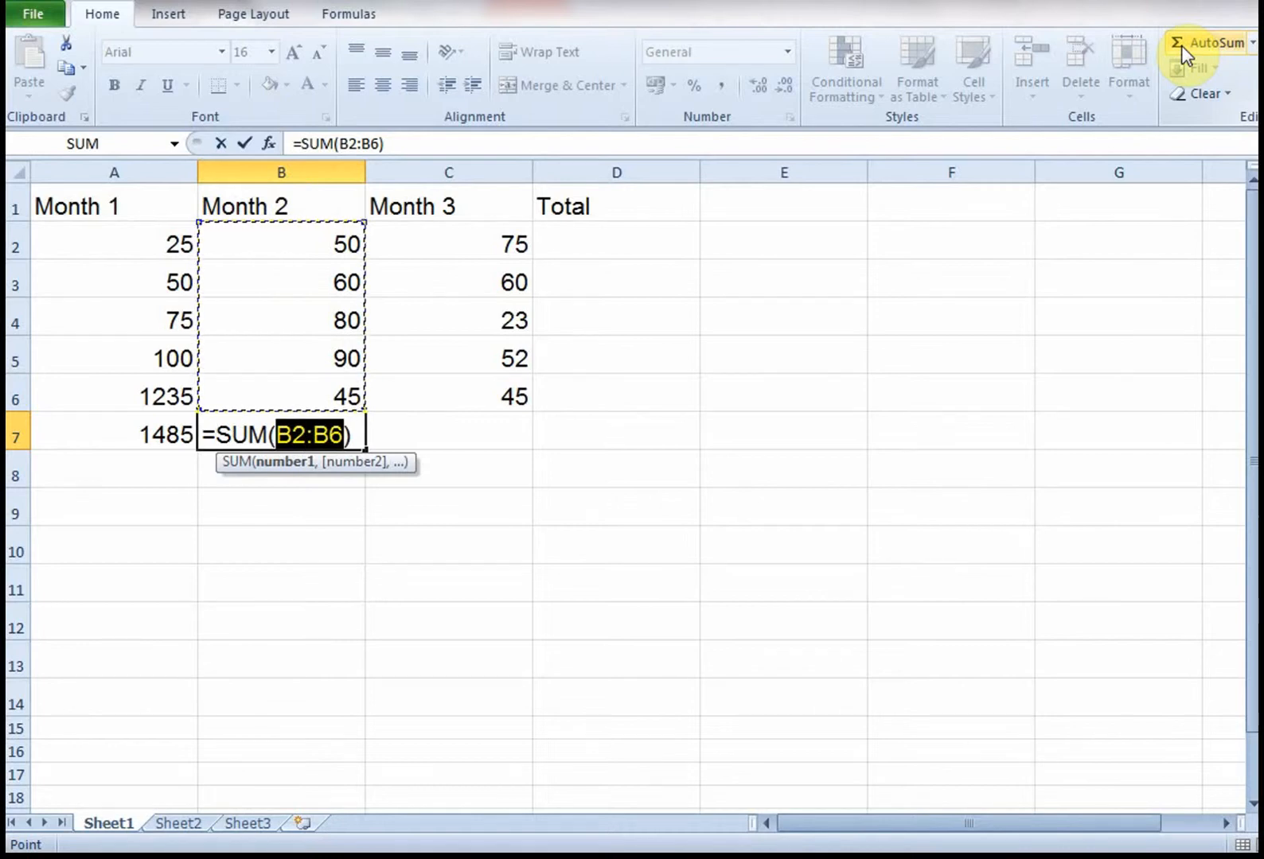
{"action": "key", "text": "Return"}
Total the Month 3 column in cell C7 with a SUM formula, picking the range C2:C6 on the sheet, and inspect the formula
{"action": "key", "text": "Up"}
{"action": "key", "text": "Right"}
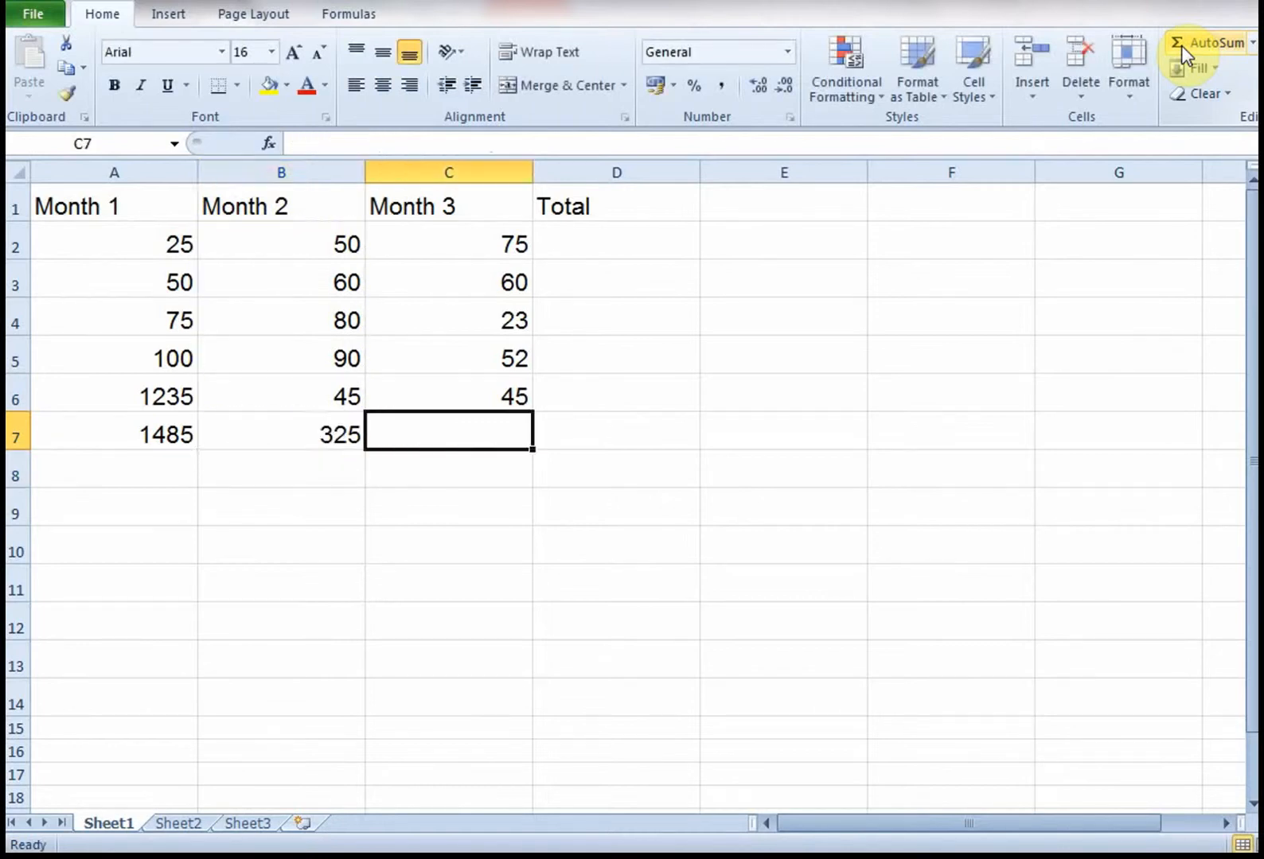
{"action": "type", "text": "=s"}
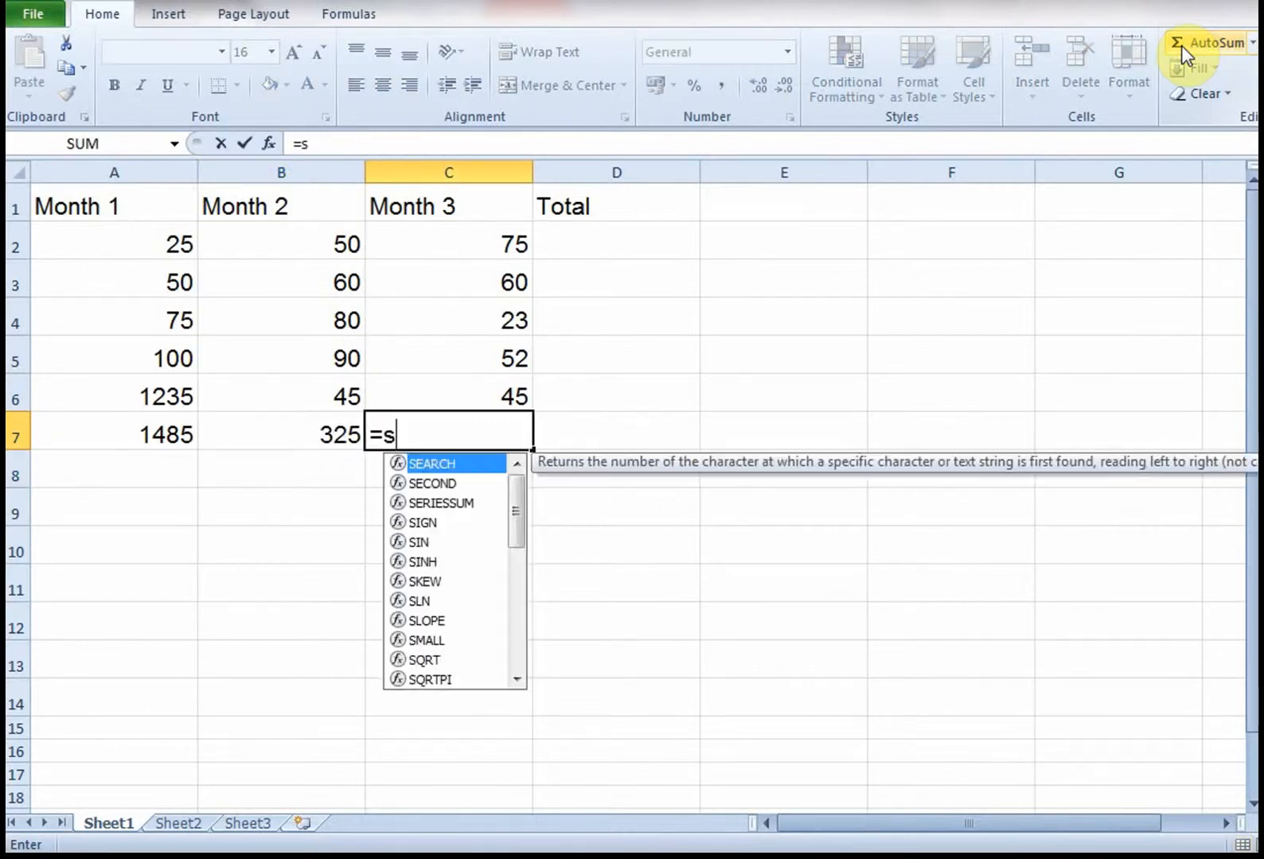
{"action": "type", "text": "um("}
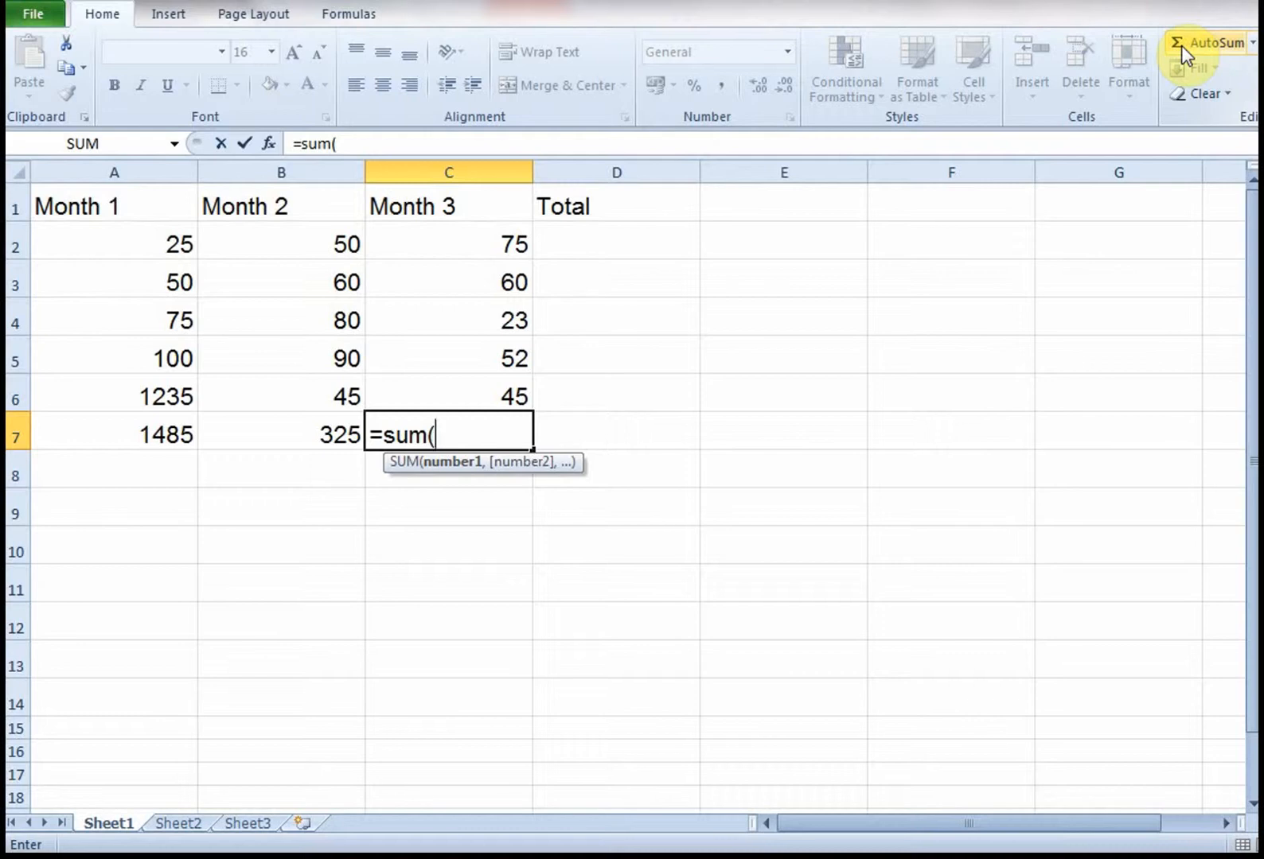
{"action": "key", "text": "Up"}
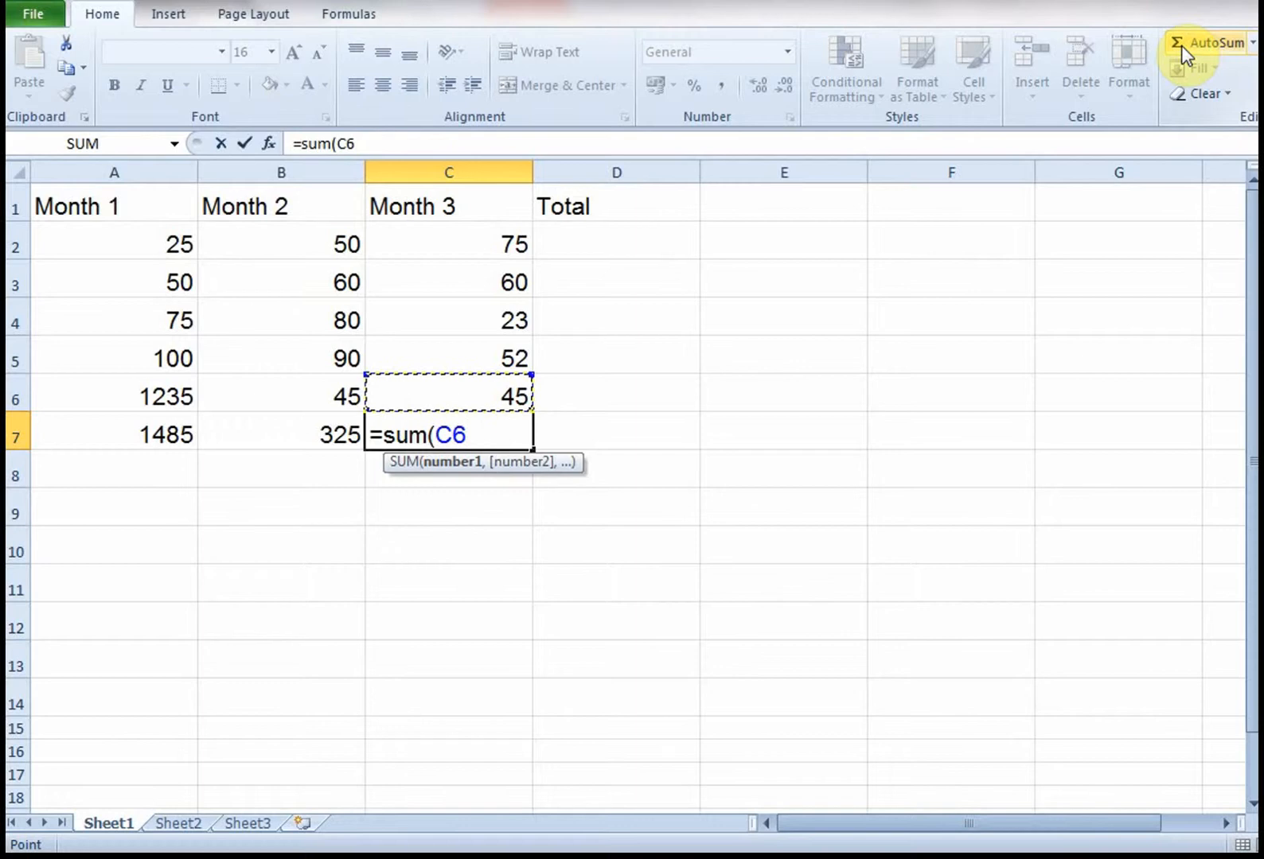
{"action": "key", "text": "shift+Up"}
{"action": "key", "text": "shift+Up"}
{"action": "key", "text": "shift+Up"}
{"action": "key", "text": "shift+Up"}
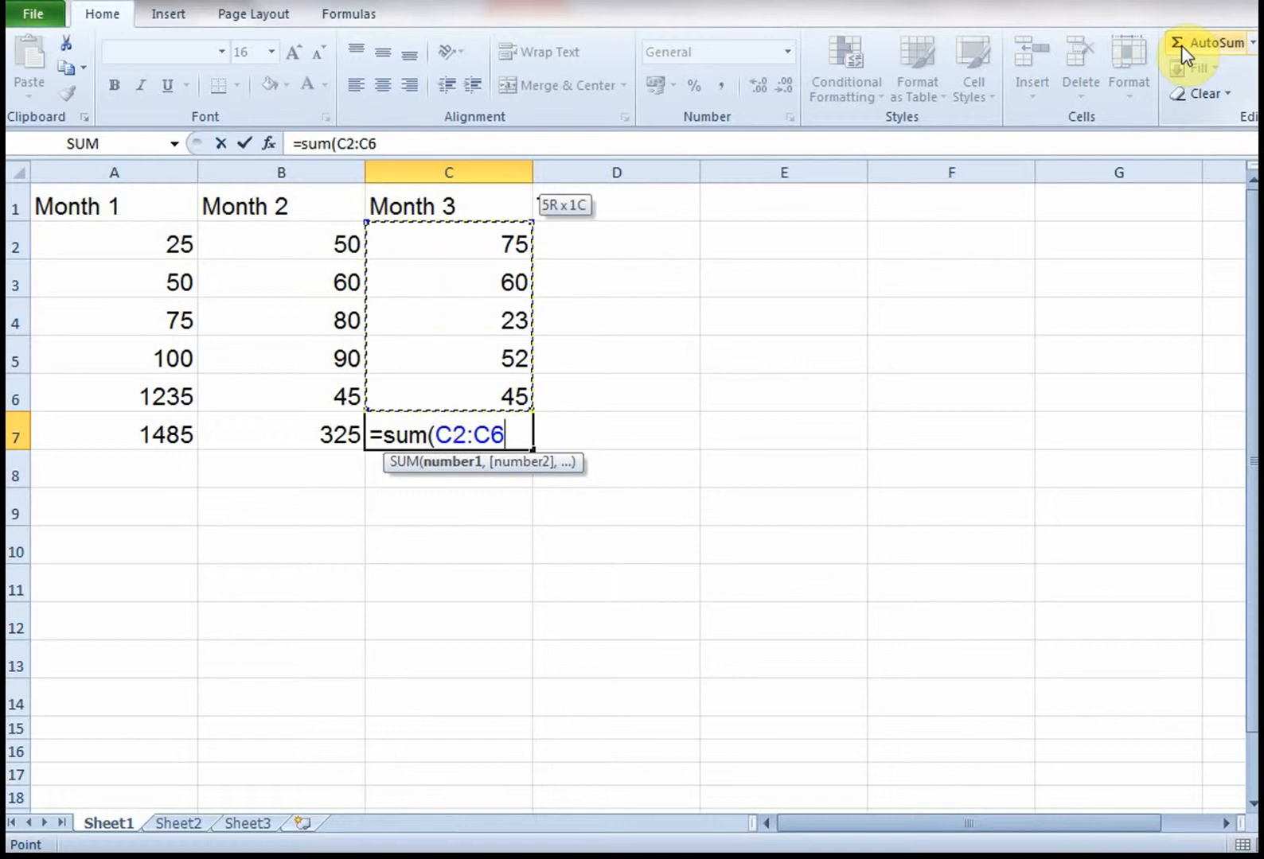
{"action": "key", "text": "Return"}
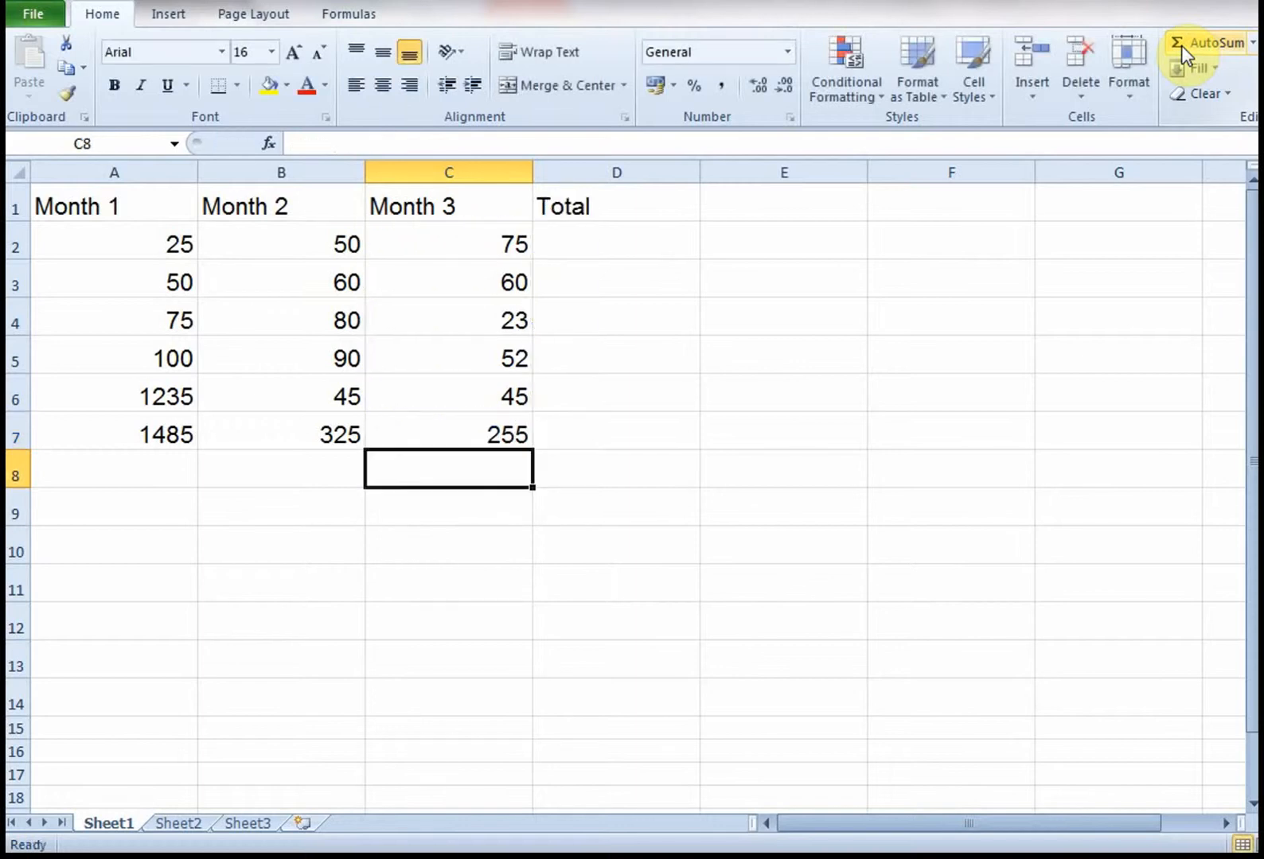
{"action": "key", "text": "Up"}
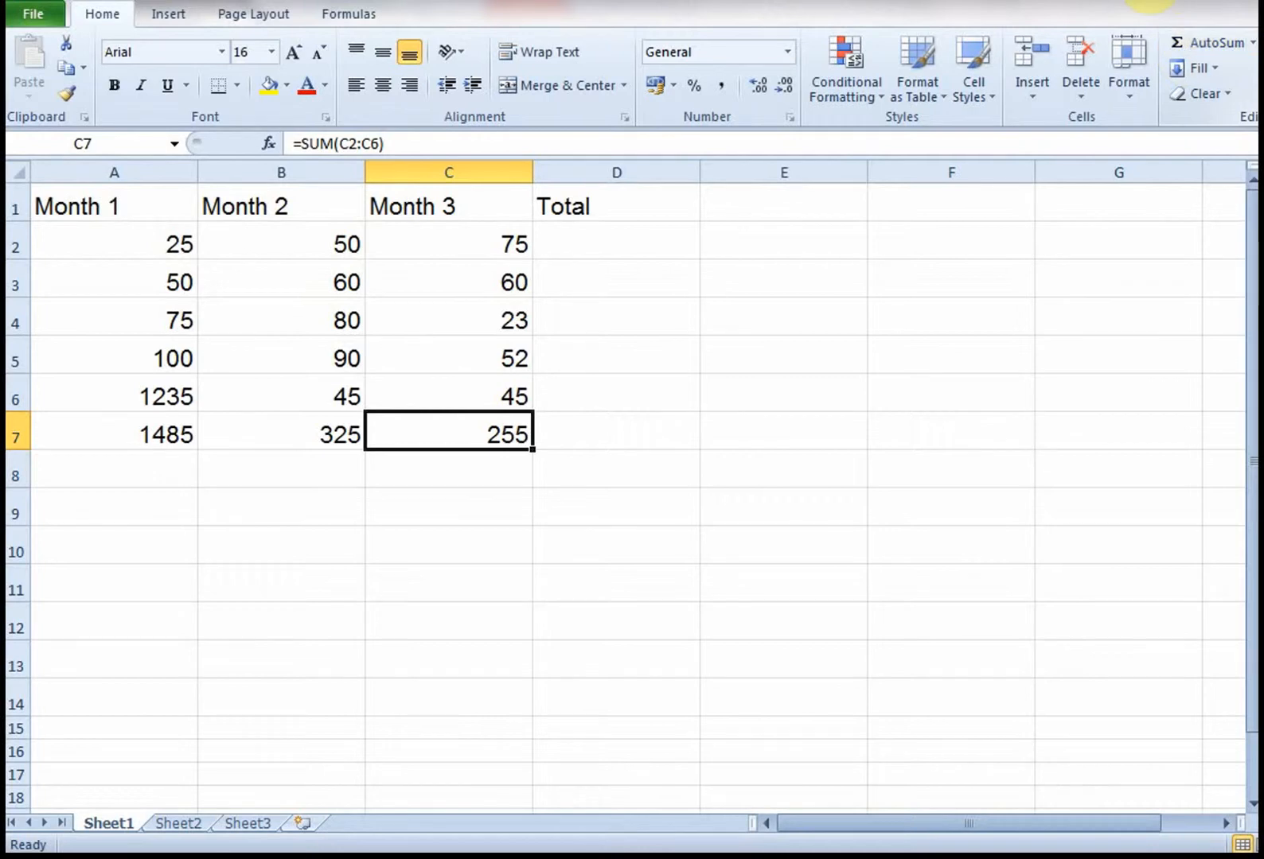
{"action": "left_click", "coordinate": [983, 140]}
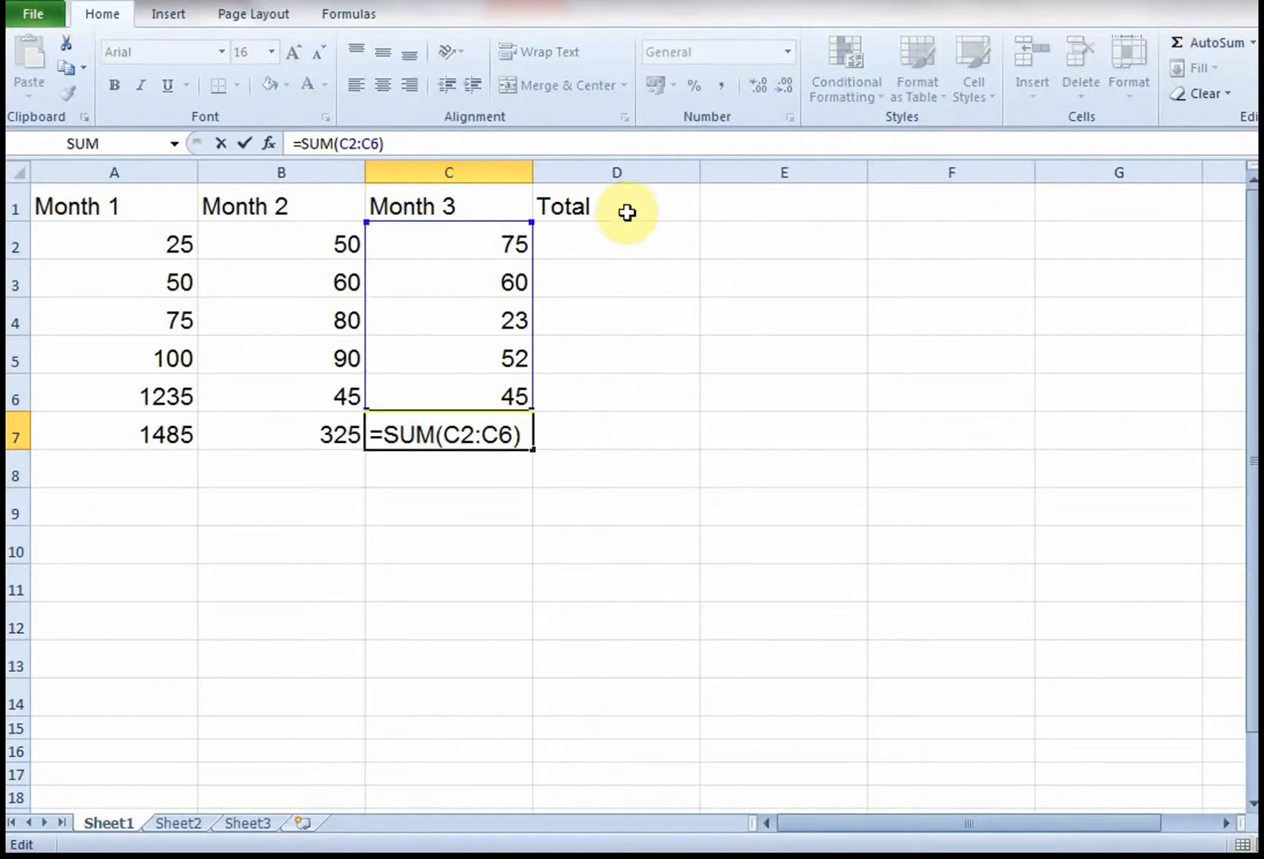
Total the first data row in cell D2 with the written formula =sum(a2:c2)
{"action": "left_click", "coordinate": [628, 238]}
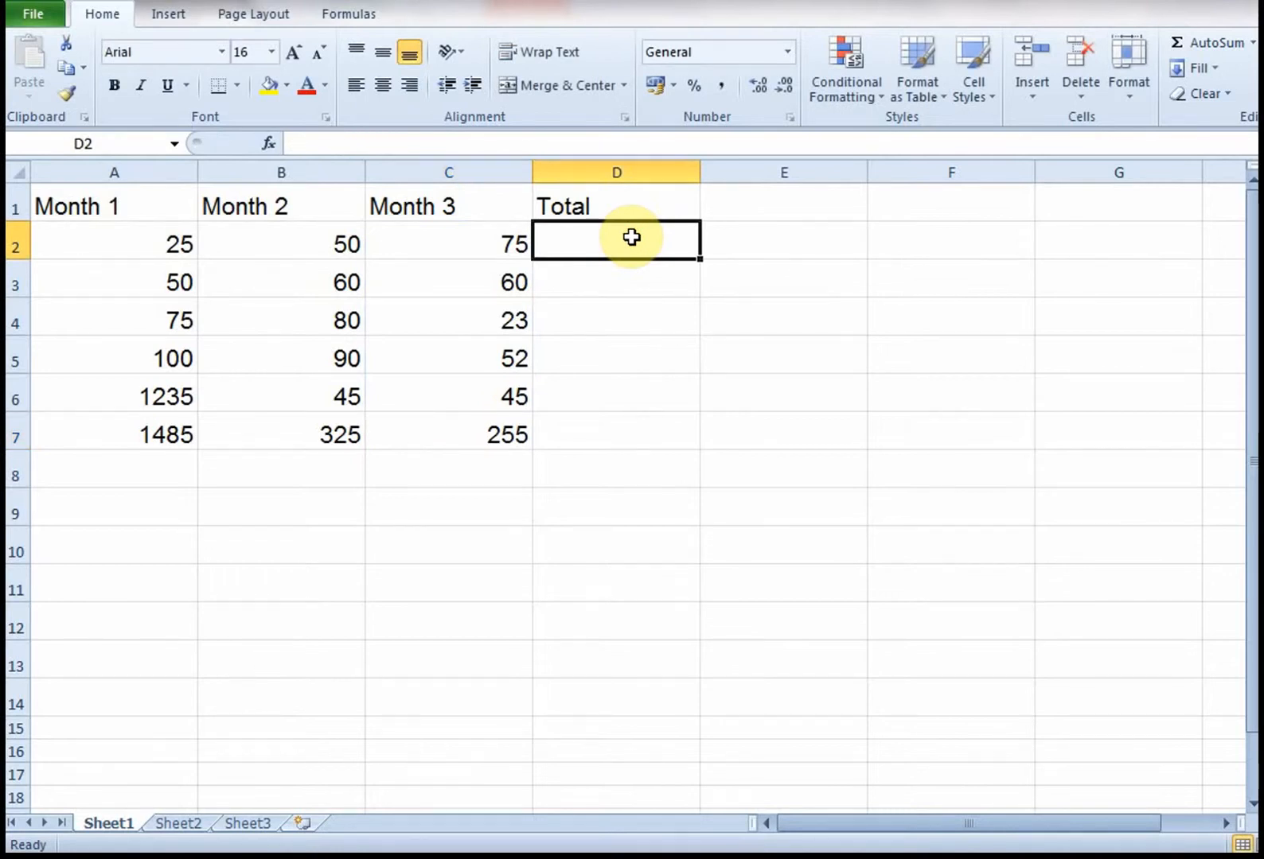
{"action": "key", "text": "Left"}
{"action": "key", "text": "Left"}
{"action": "key", "text": "Left"}
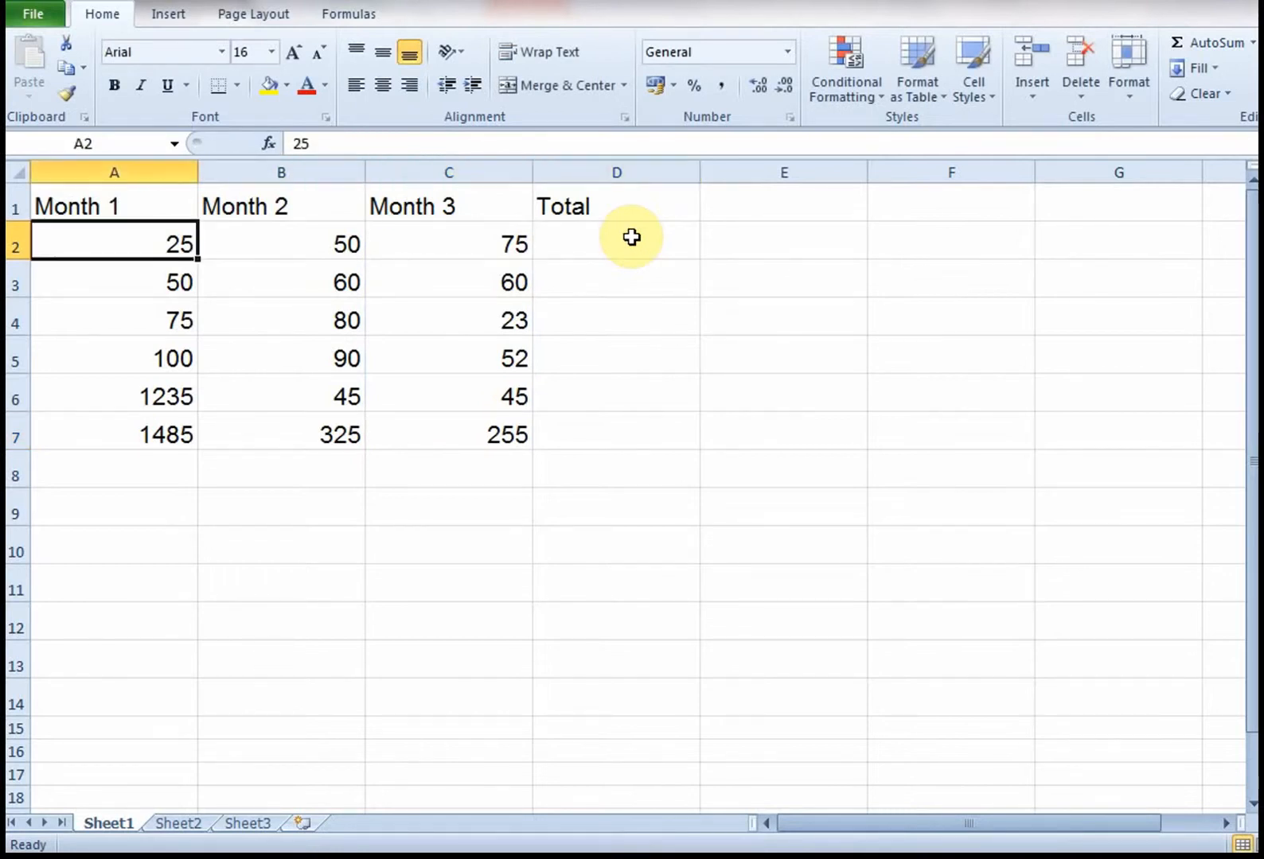
{"action": "key", "text": "Right"}
{"action": "key", "text": "Right"}
{"action": "key", "text": "Right"}
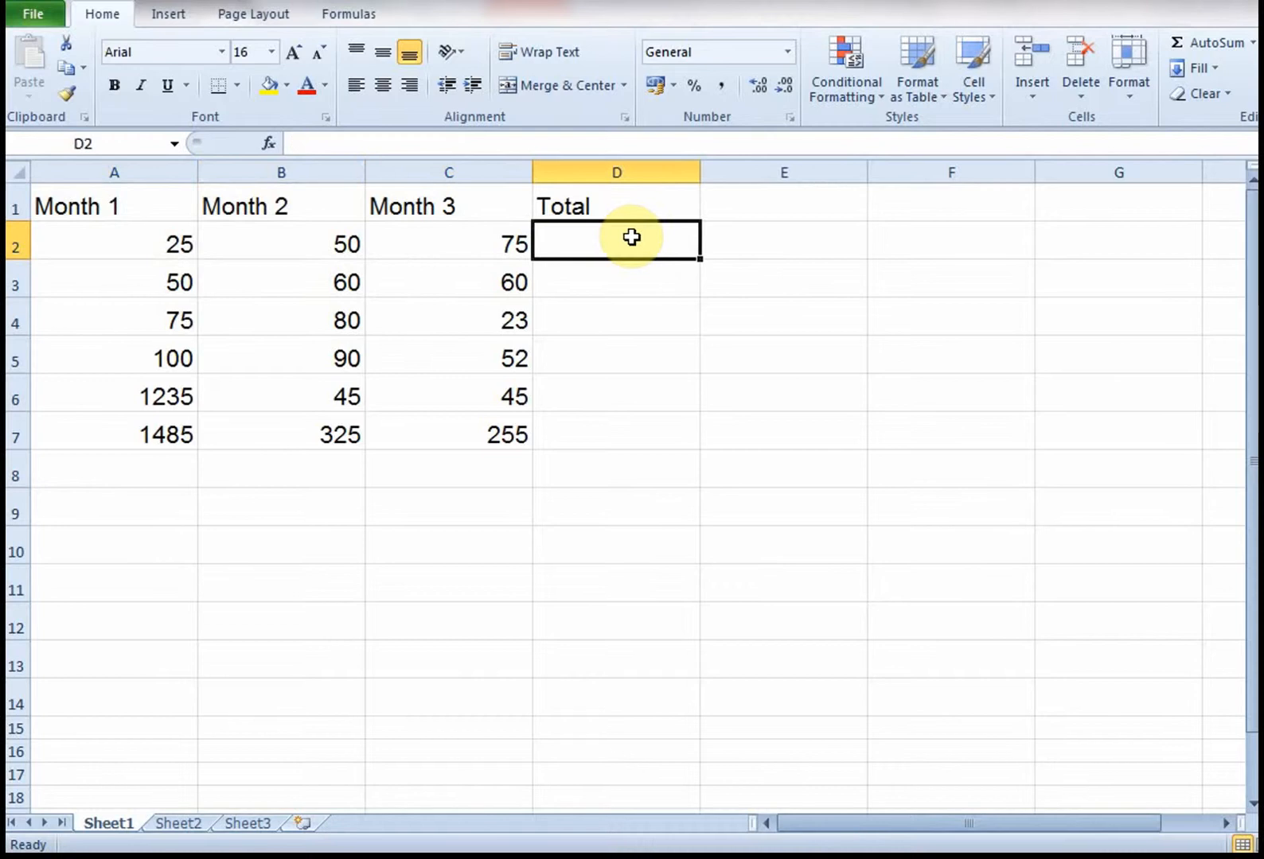
{"action": "type", "text": "=sum("}
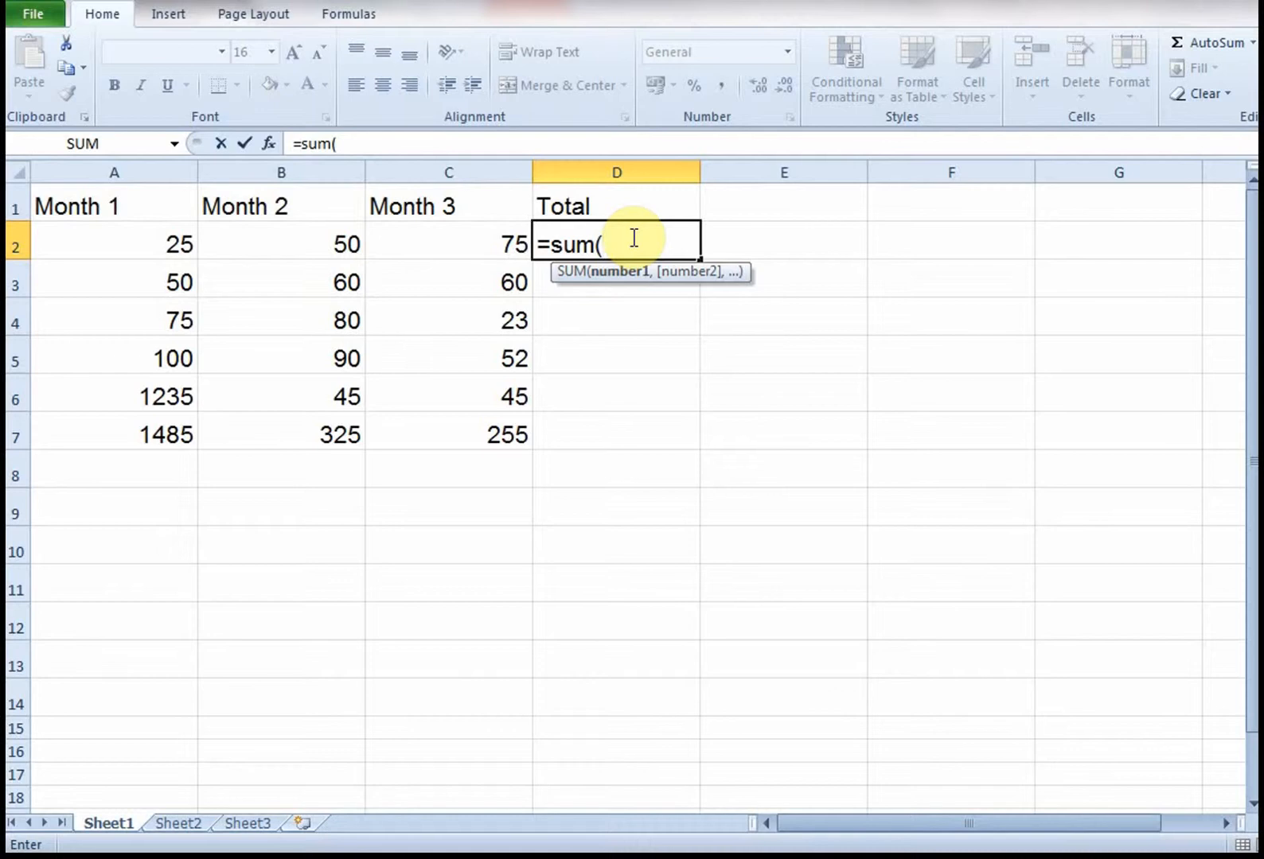
{"action": "type", "text": "a2"}
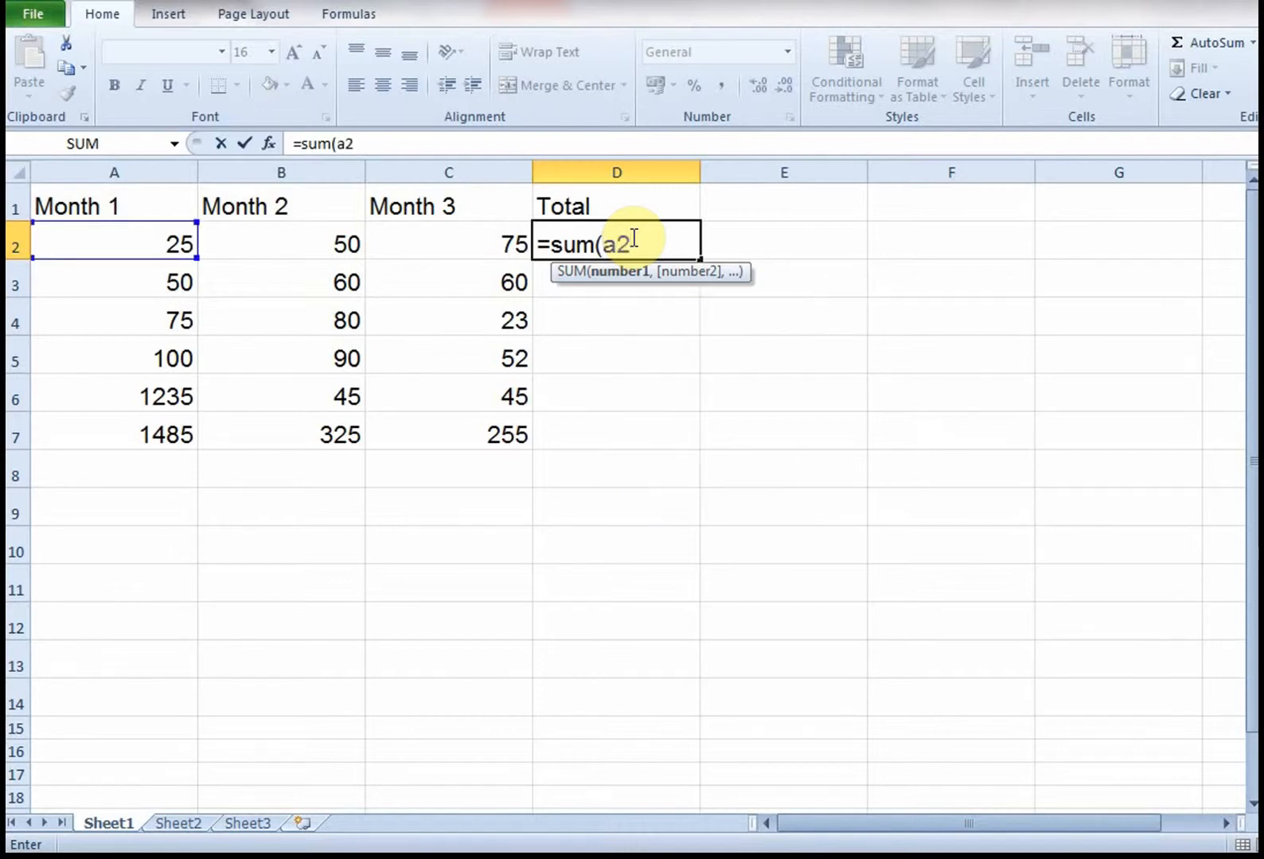
{"action": "type", "text": ":c"}
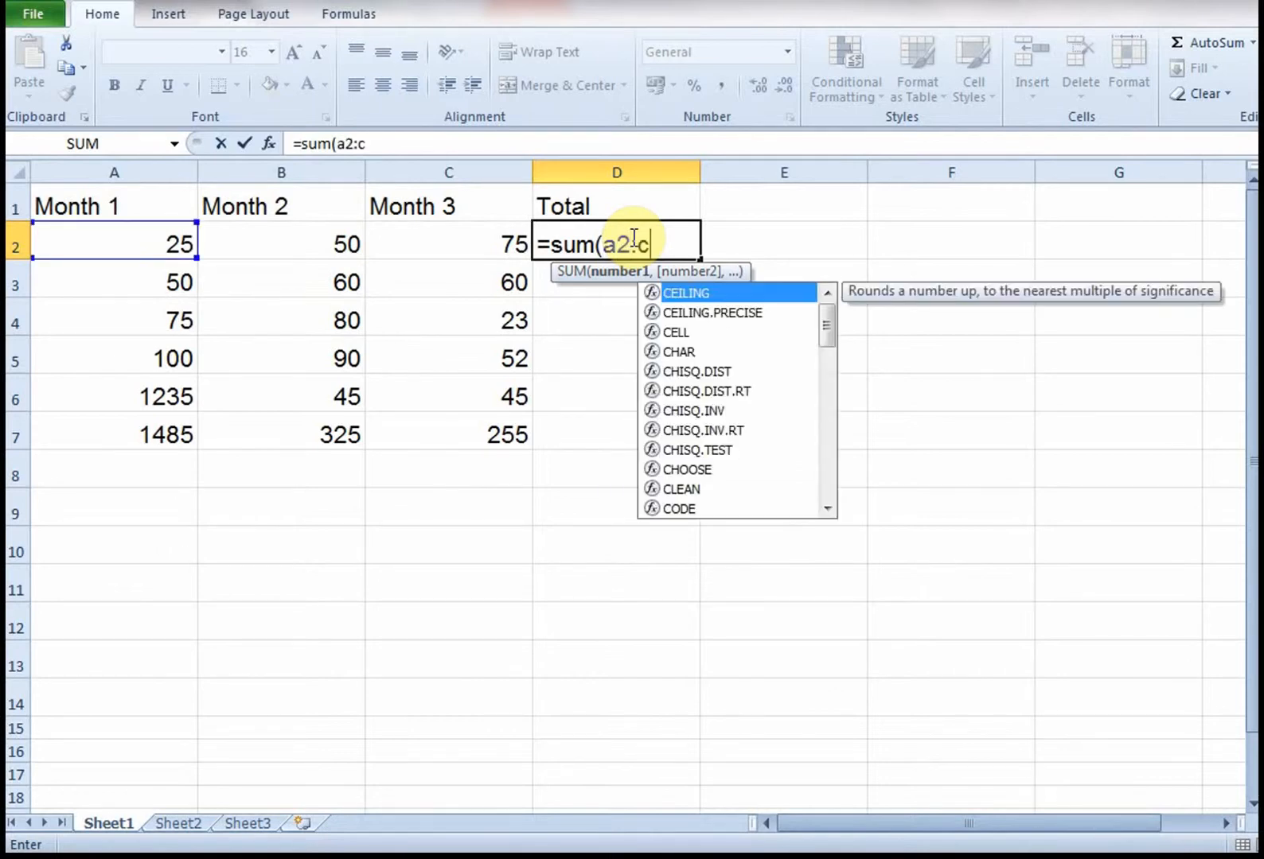
{"action": "type", "text": "2"}
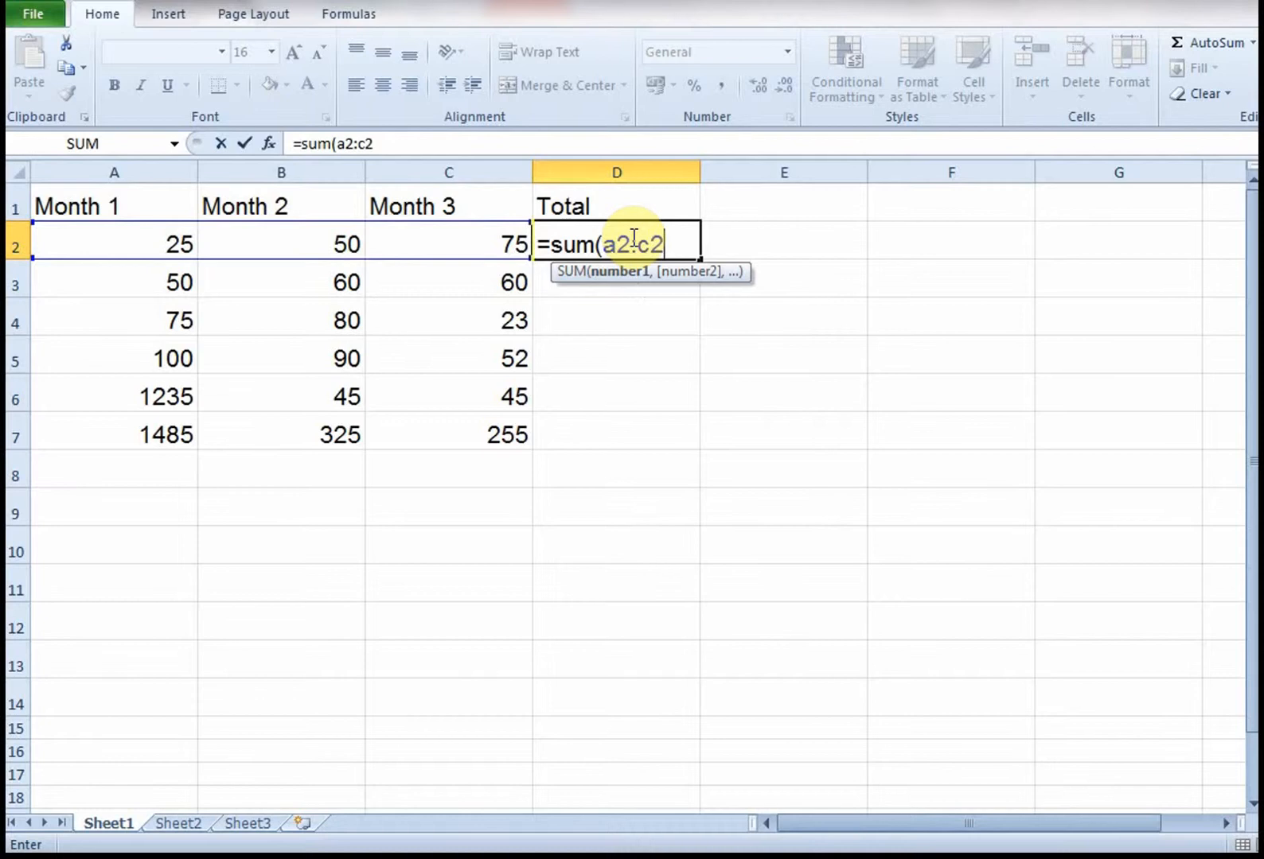
{"action": "type", "text": ")"}
{"action": "key", "text": "Return"}
Review the row 2 values in A2 to C2 and the formula in cell D2
{"action": "key", "text": "Up"}
{"action": "key", "text": "Left"}
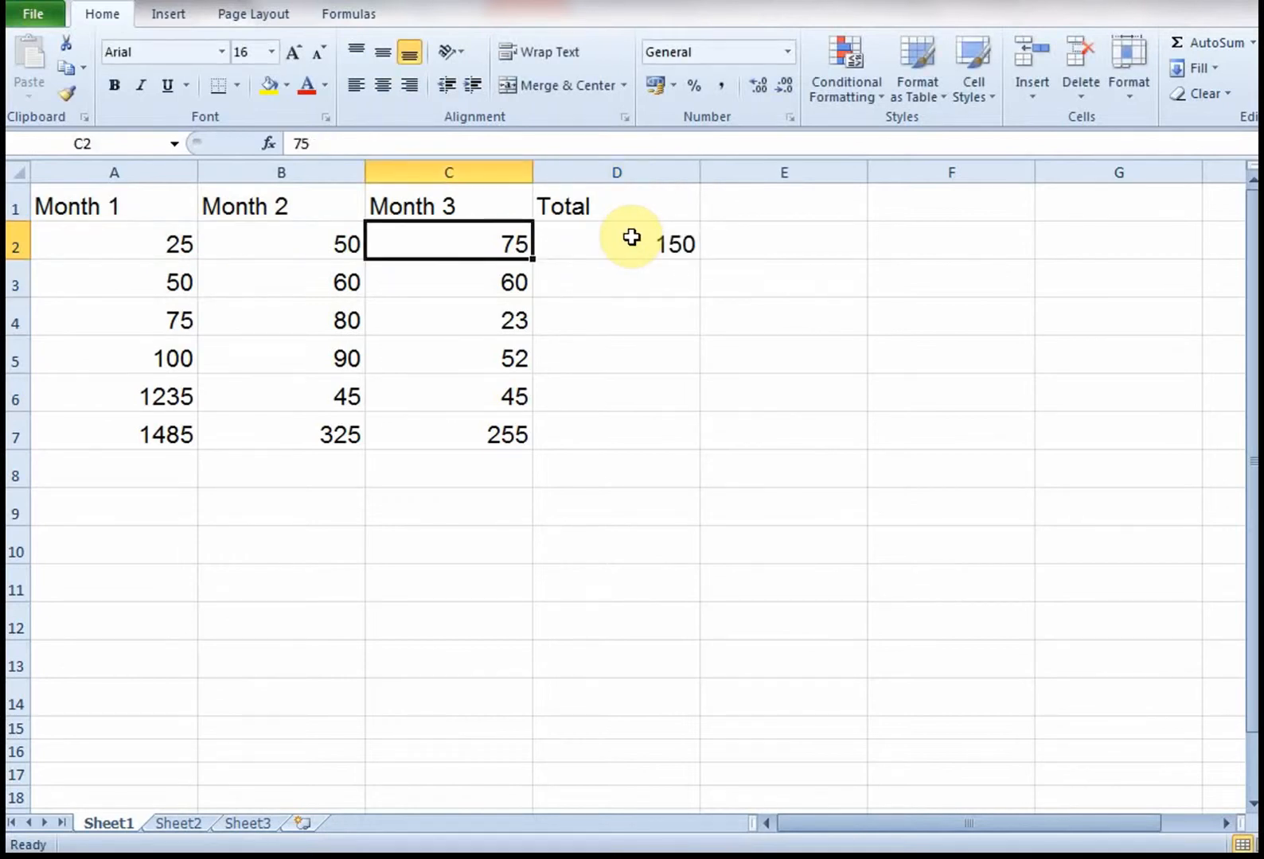
{"action": "key", "text": "Left"}
{"action": "key", "text": "Left"}
{"action": "key", "text": "Right"}
{"action": "key", "text": "Right"}
{"action": "key", "text": "Right"}
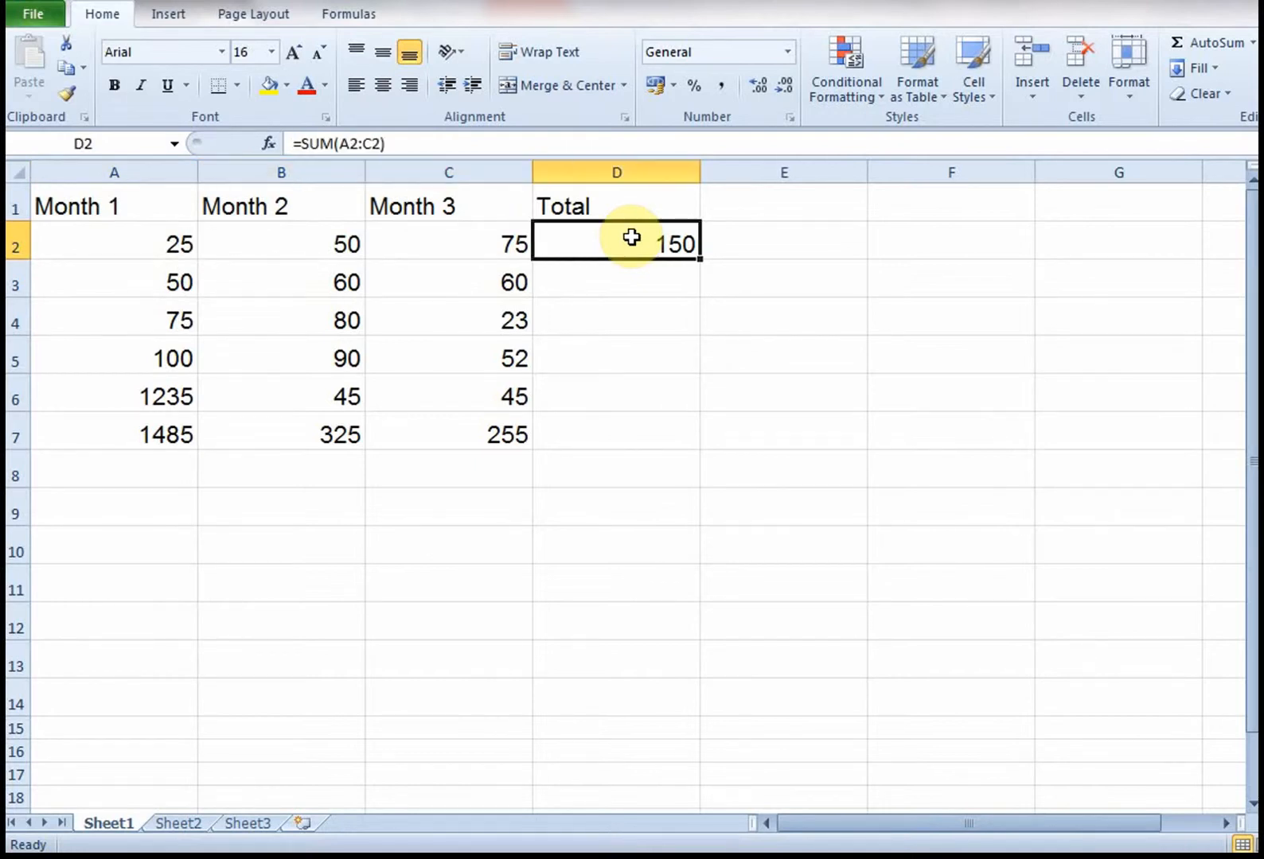
Total row 3 in cell D3 with AutoSum and fill the formula down to D6
{"action": "key", "text": "Down"}
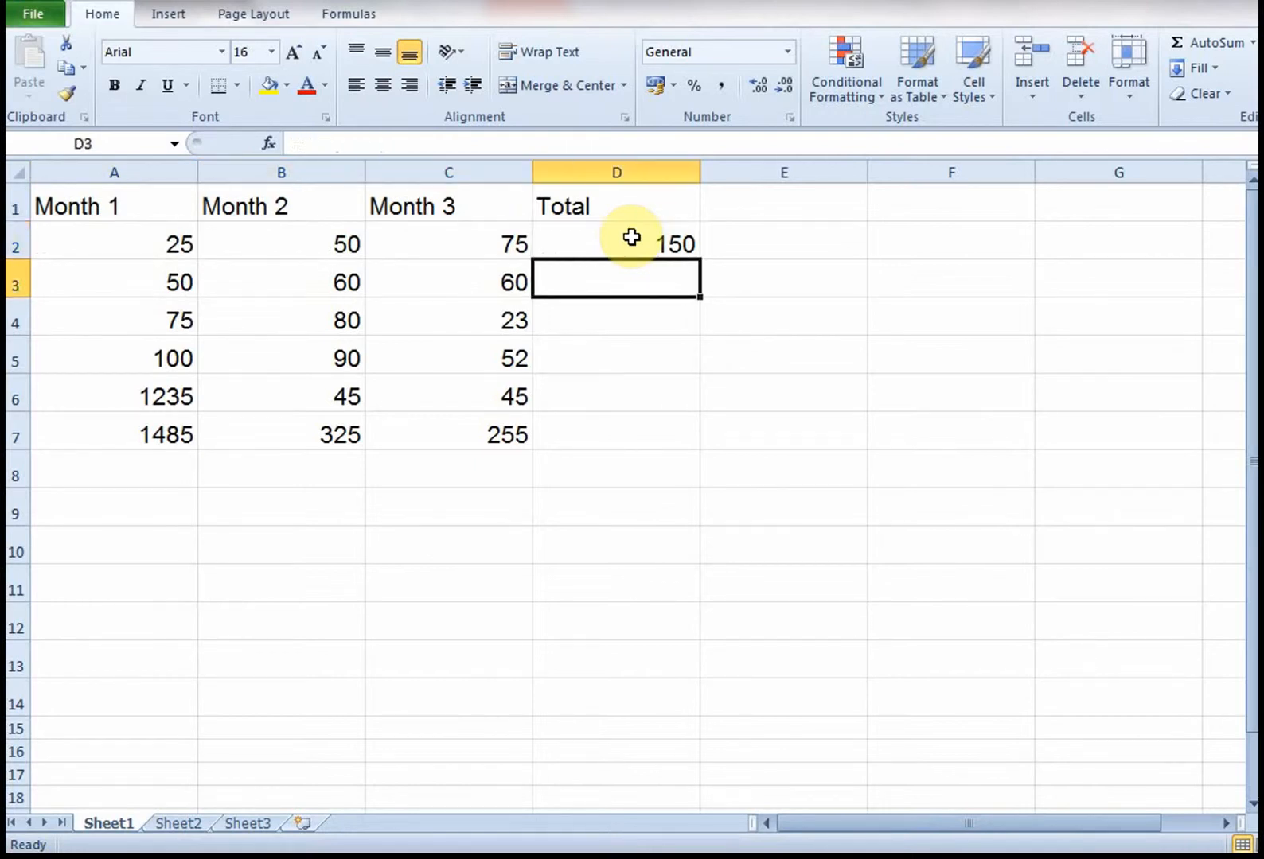
{"action": "left_click", "coordinate": [1203, 31]}
{"action": "key", "text": "Return"}
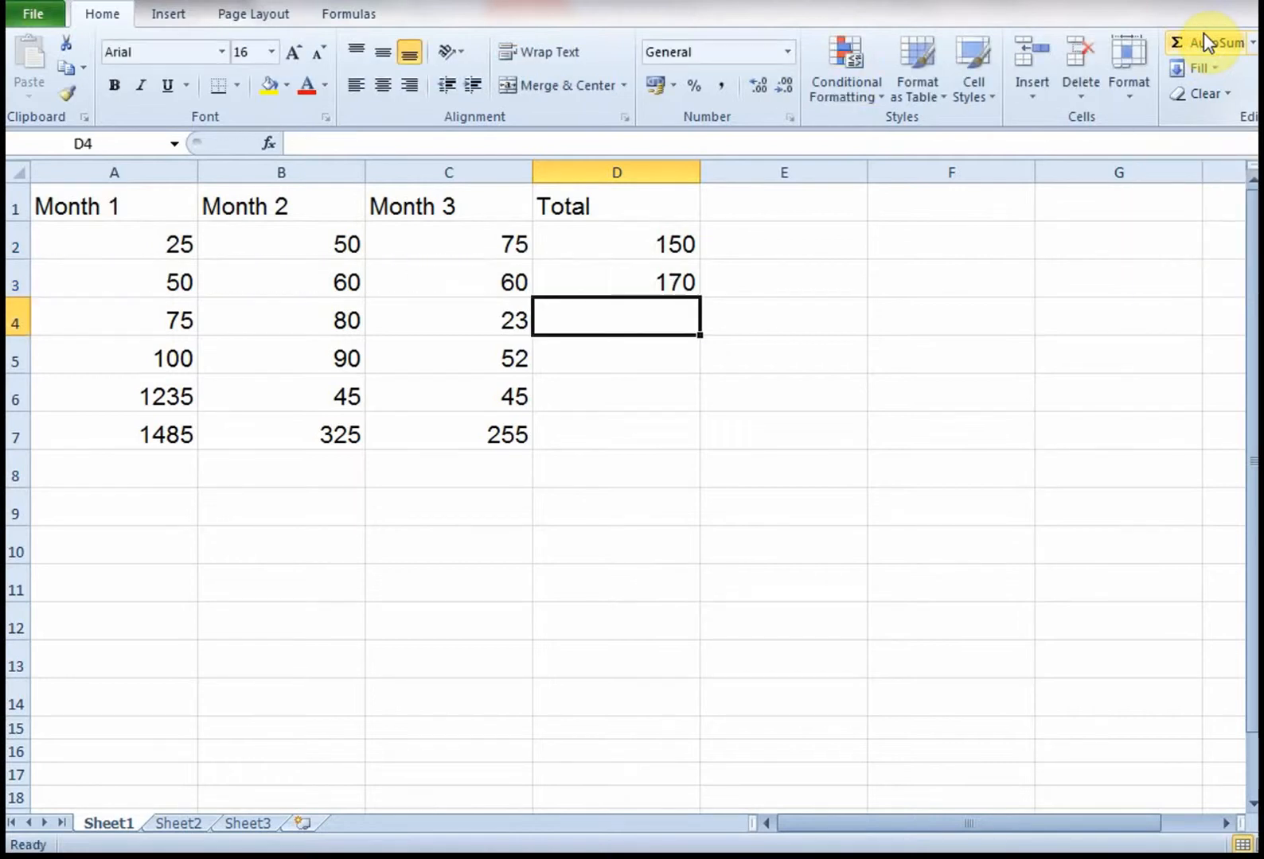
{"action": "left_click", "coordinate": [672, 285]}
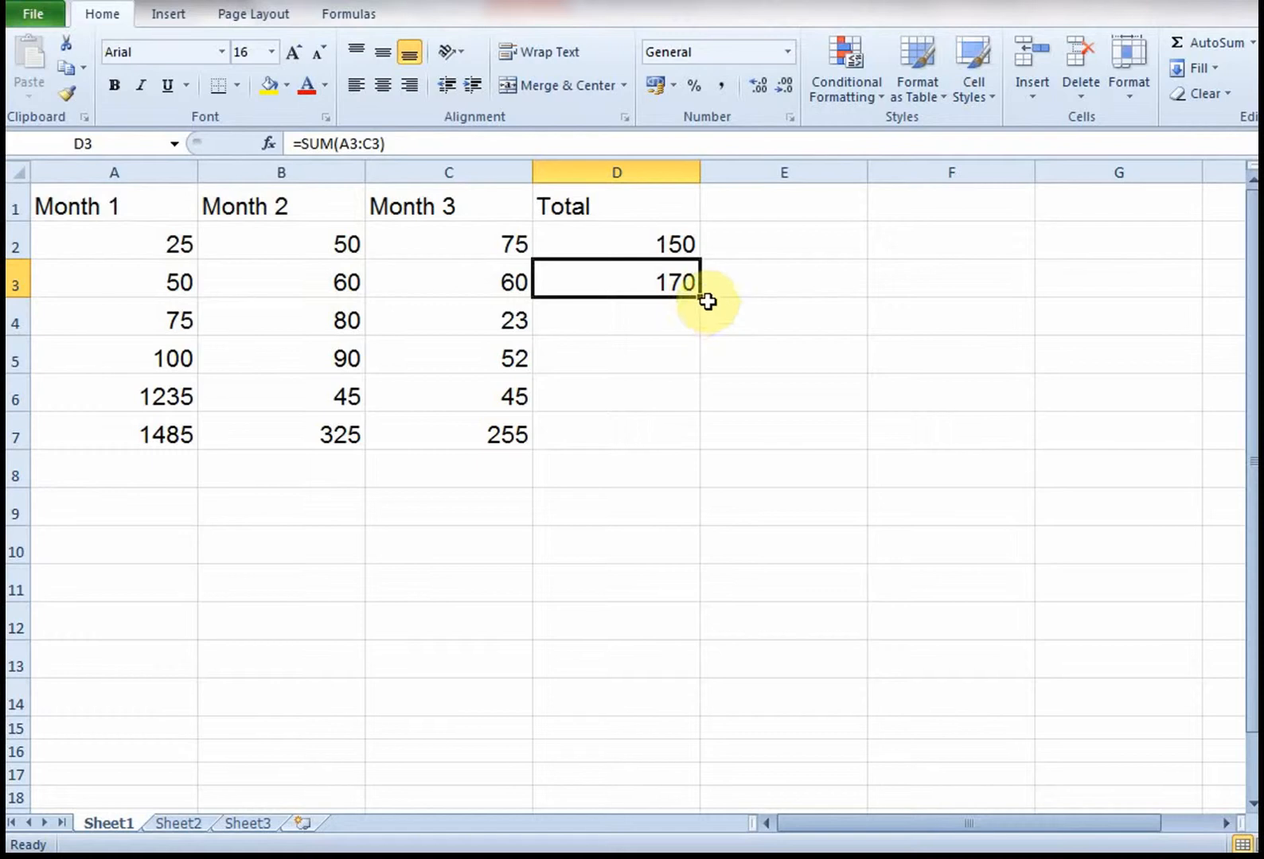
{"action": "left_click_drag", "start_coordinate": [698, 299], "coordinate": [704, 406]}
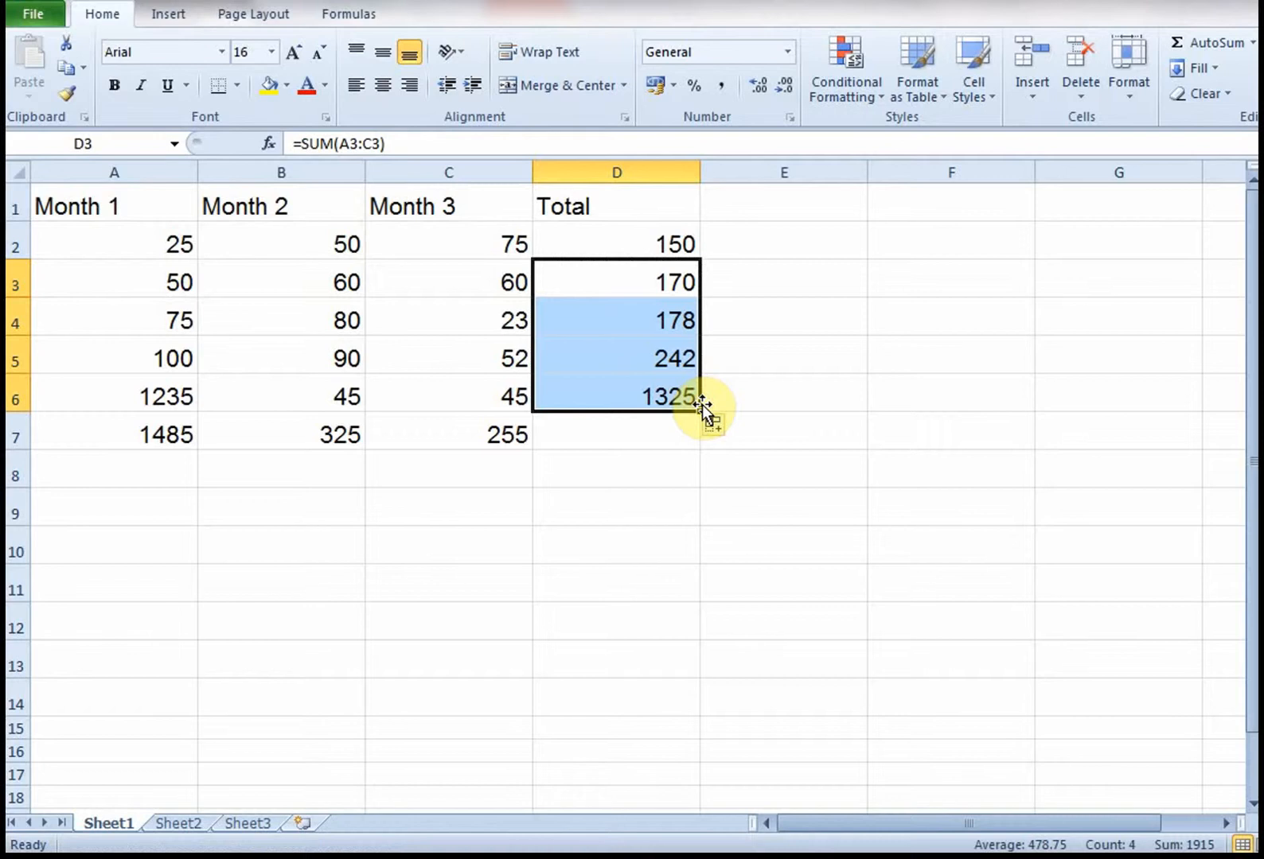
Compare the column totals in row 7 with the row totals in the Total column
{"action": "left_click", "coordinate": [661, 438]}
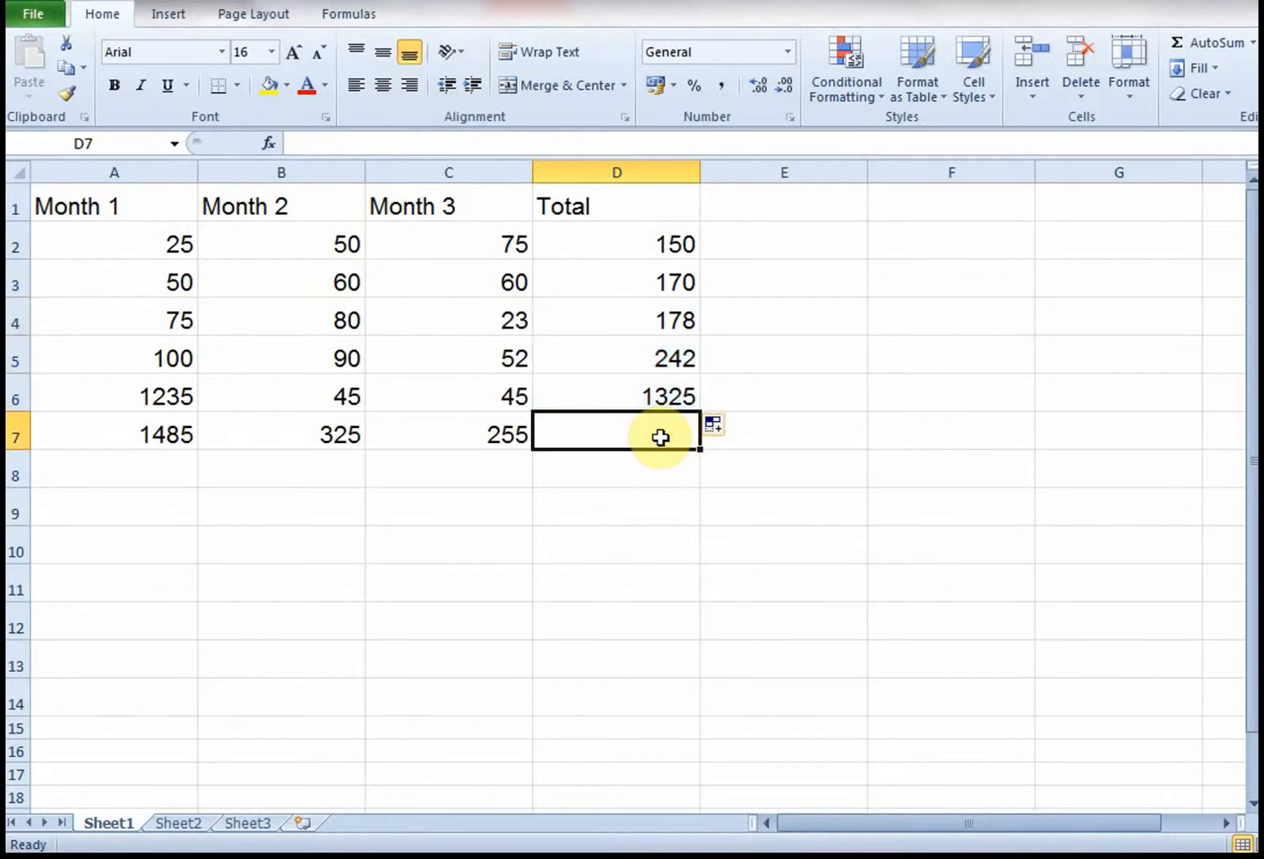
{"action": "key", "text": "Left"}
{"action": "key", "text": "Left"}
{"action": "key", "text": "Left"}
{"action": "key", "text": "Right"}
{"action": "key", "text": "Right"}
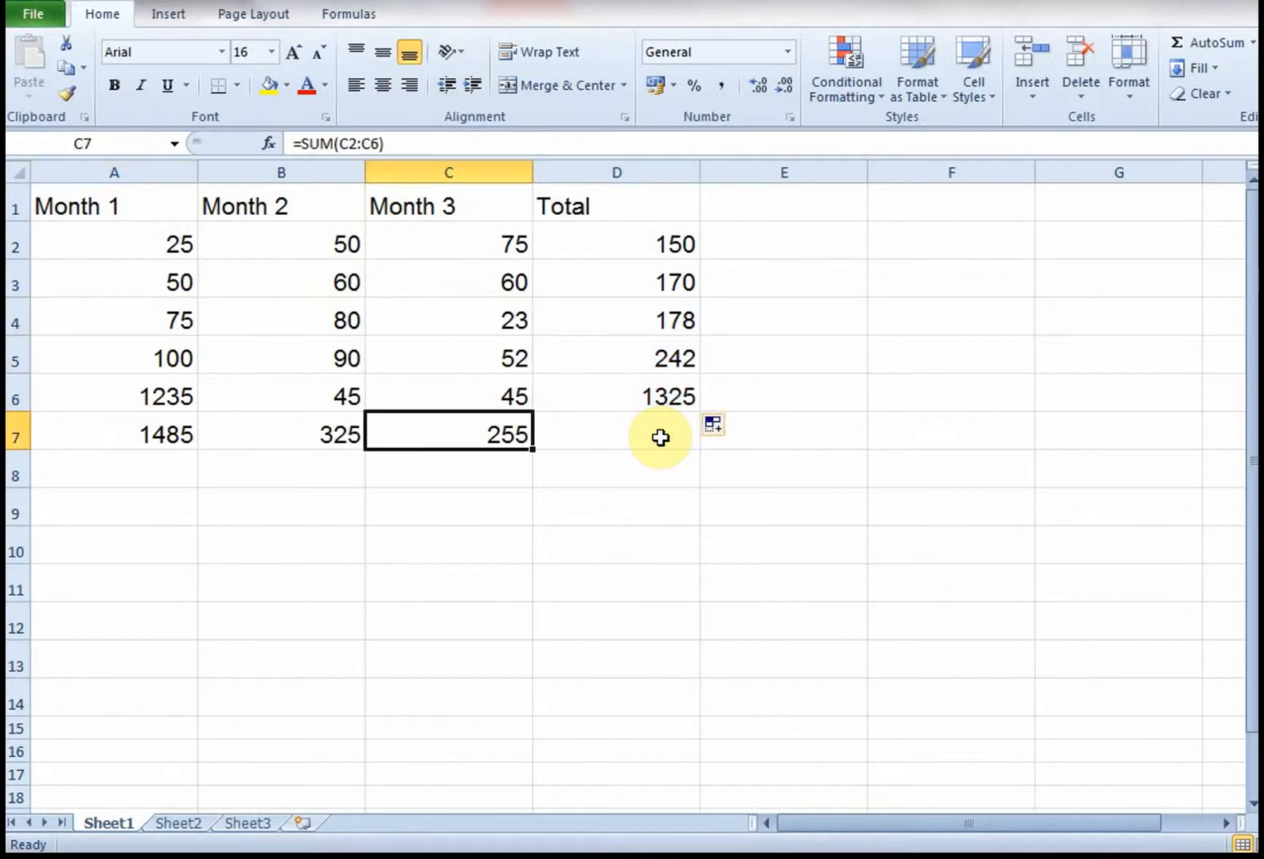
{"action": "key", "text": "Right"}
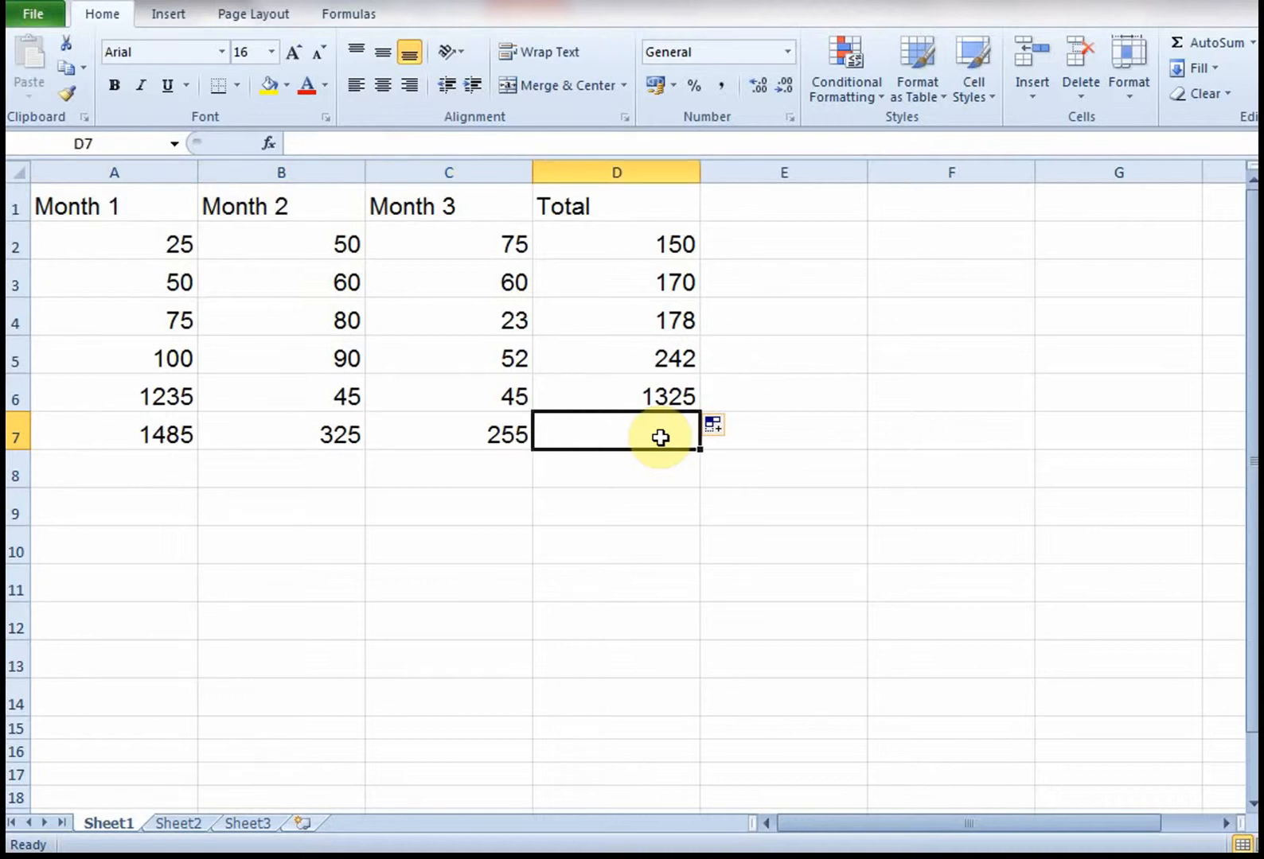
{"action": "key", "text": "Up"}
{"action": "key", "text": "Up"}
{"action": "key", "text": "Up"}
{"action": "key", "text": "Up"}
{"action": "key", "text": "Up"}
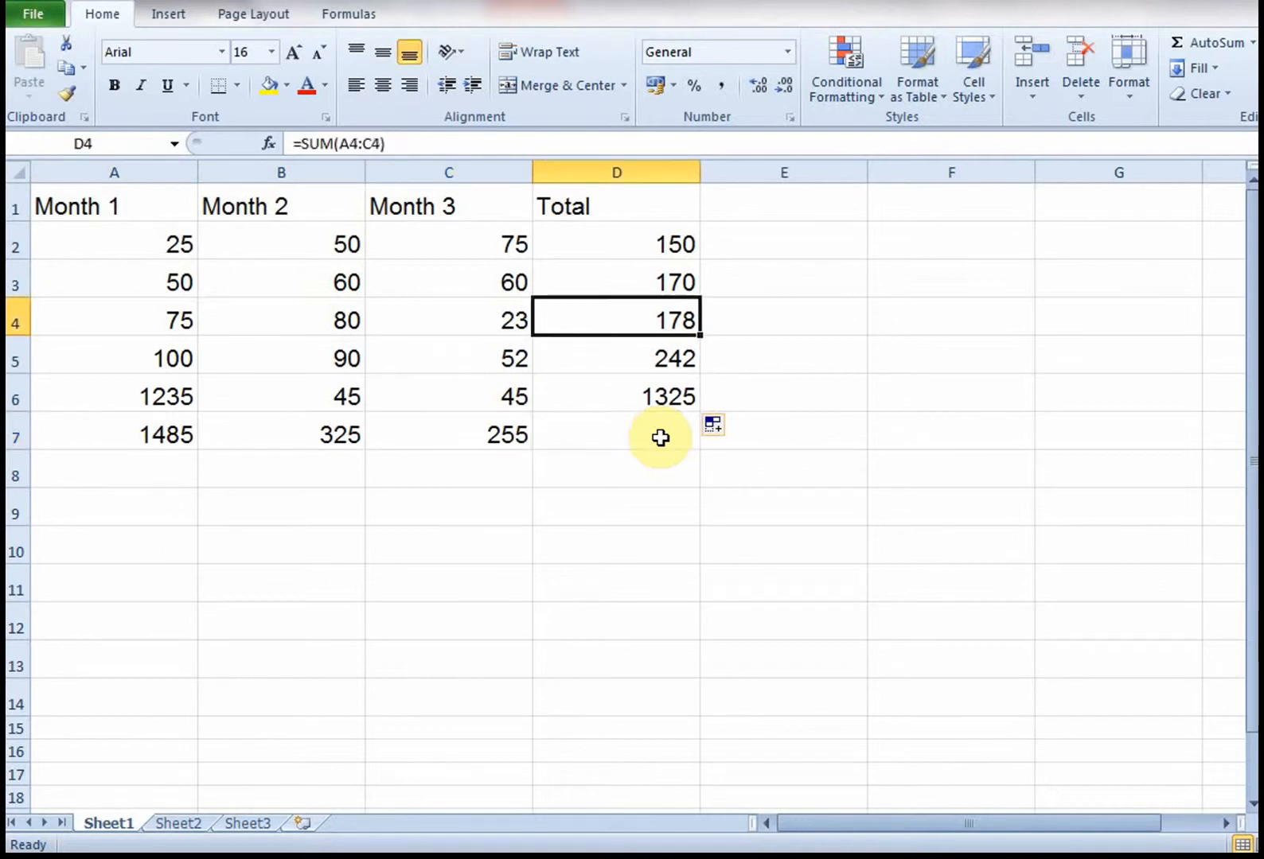
{"action": "key", "text": "Down"}
{"action": "key", "text": "Down"}
{"action": "key", "text": "Down"}
{"action": "key", "text": "Down"}
{"action": "key", "text": "Down"}
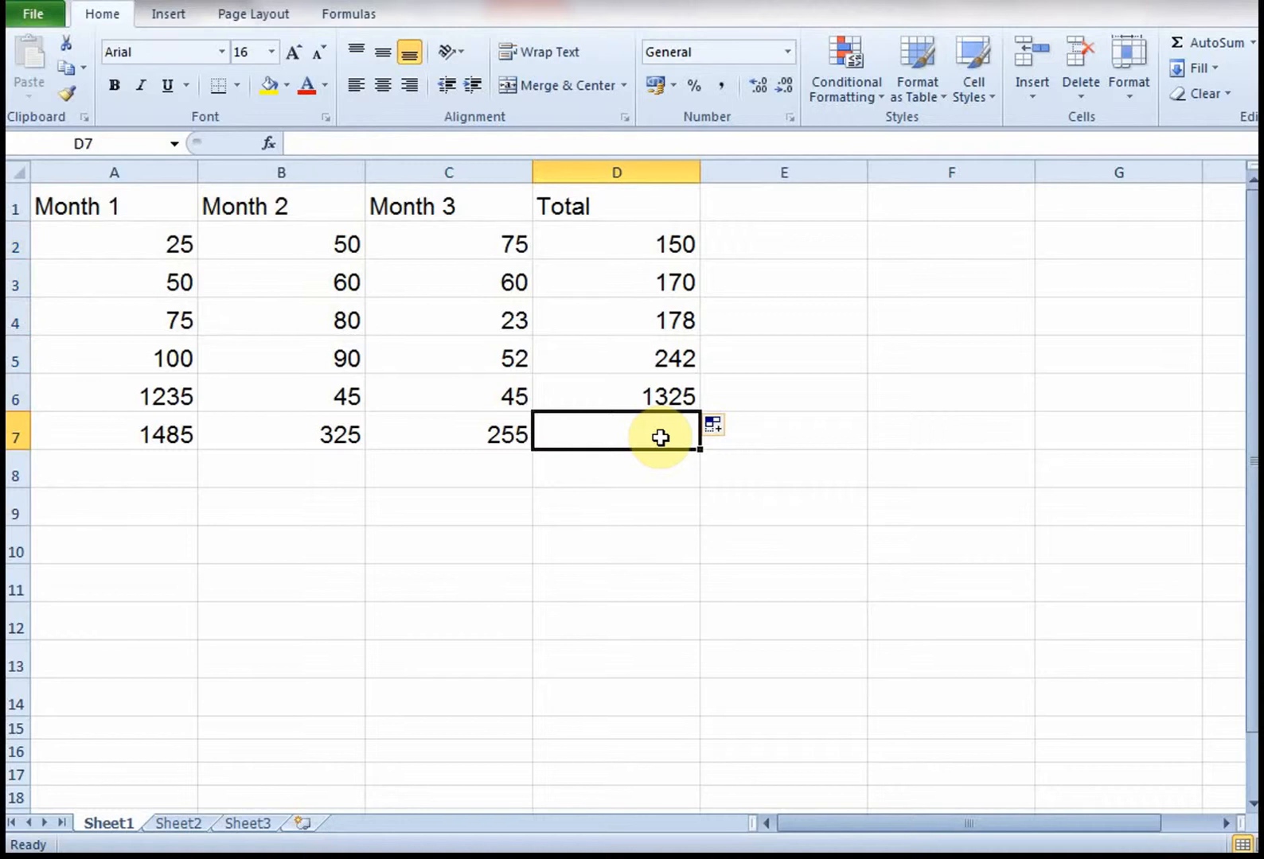
{"action": "key", "text": "Left"}
{"action": "key", "text": "Left"}
{"action": "key", "text": "Left"}
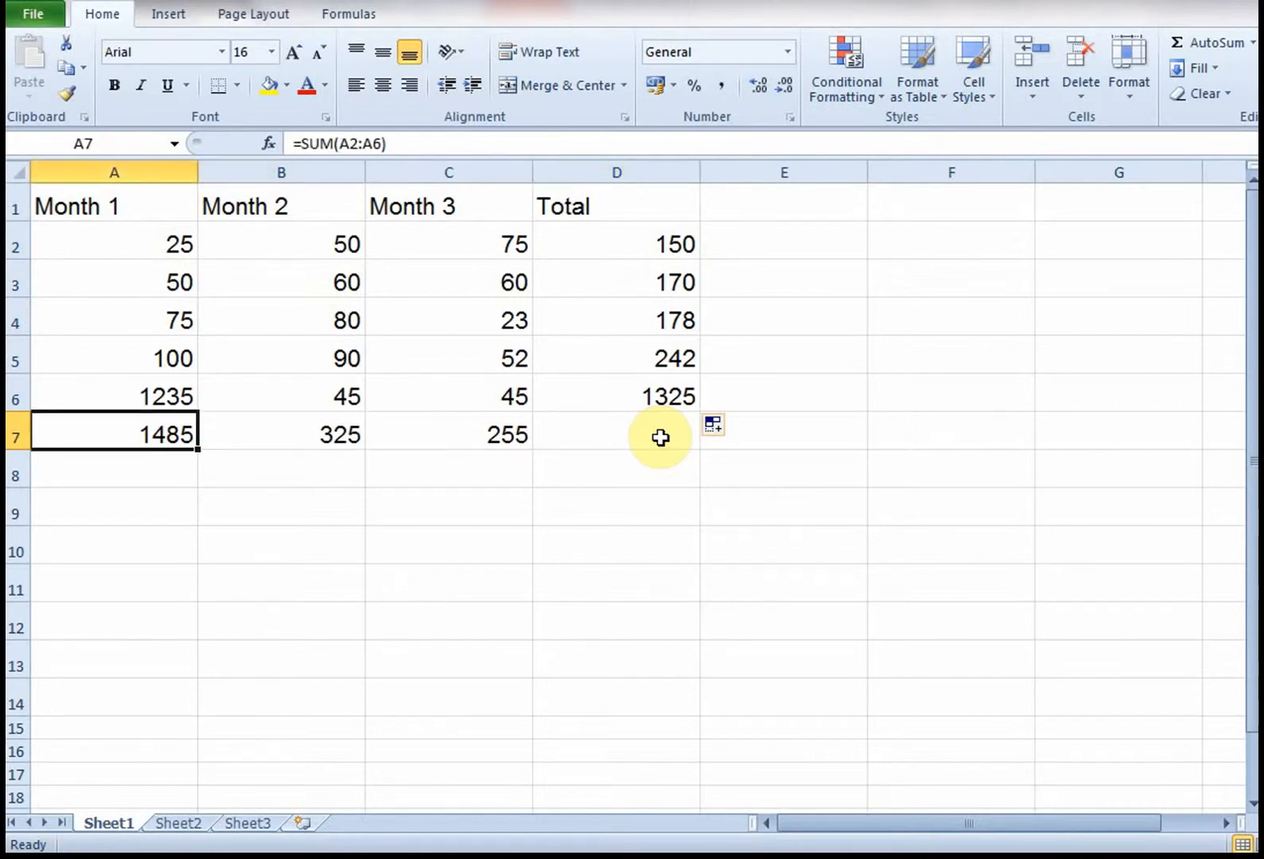
{"action": "key", "text": "Right"}
{"action": "key", "text": "Right"}
{"action": "key", "text": "Right"}
{"action": "key", "text": "Up"}
{"action": "key", "text": "Up"}
{"action": "key", "text": "Up"}
{"action": "key", "text": "Up"}
{"action": "key", "text": "Up"}
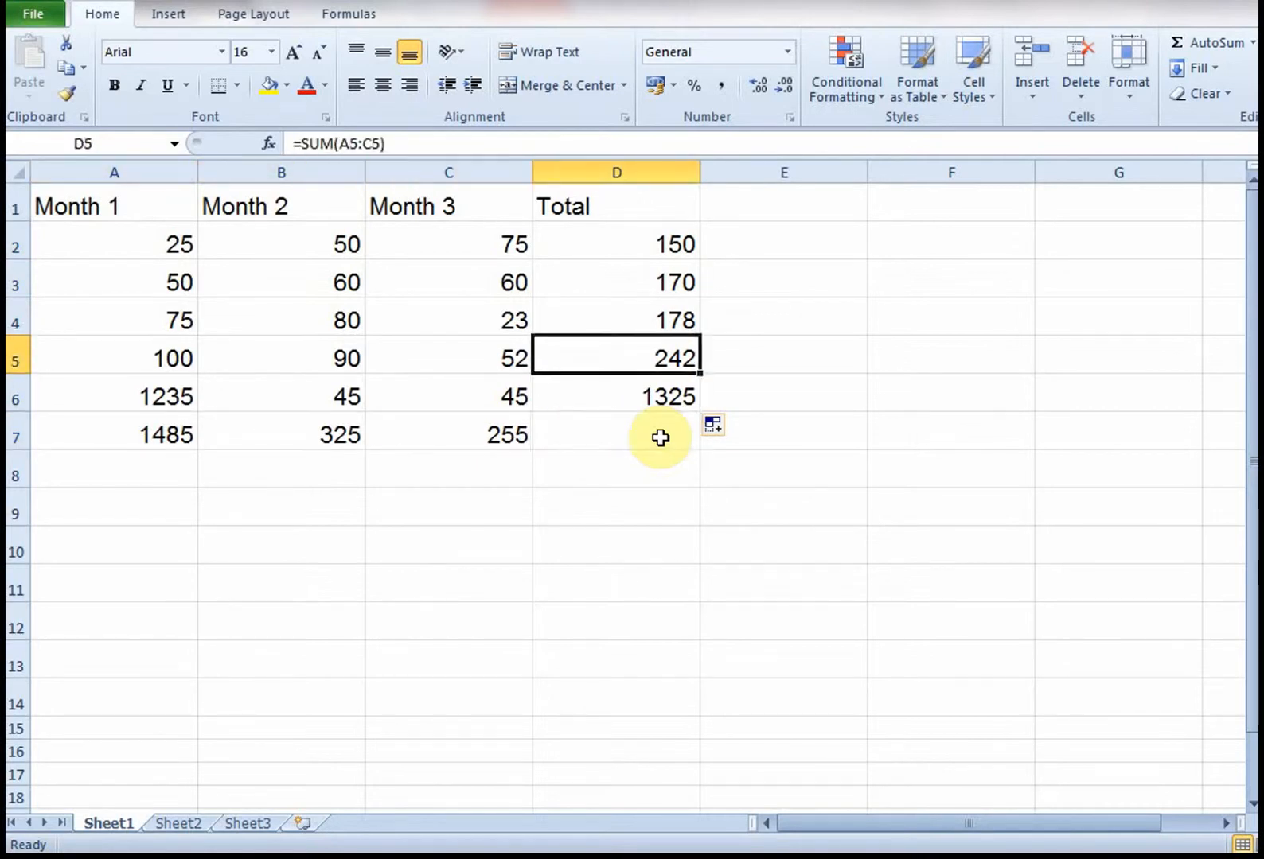
Calculate the grand total in cell D7 using AutoSum
{"action": "key", "text": "Down"}
{"action": "key", "text": "Down"}
{"action": "key", "text": "Down"}
{"action": "key", "text": "Down"}
{"action": "key", "text": "Down"}
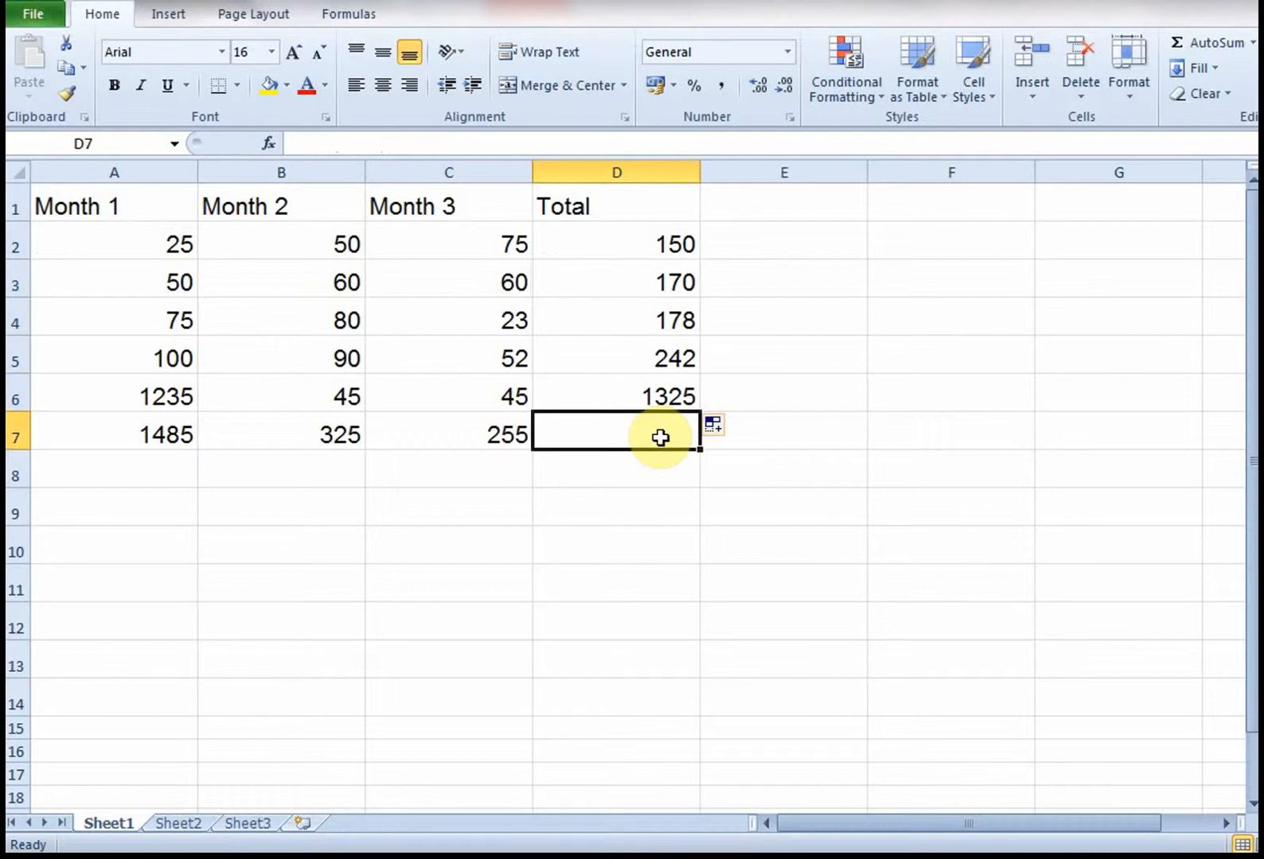
{"action": "left_click", "coordinate": [1212, 44]}
{"action": "key", "text": "Return"}
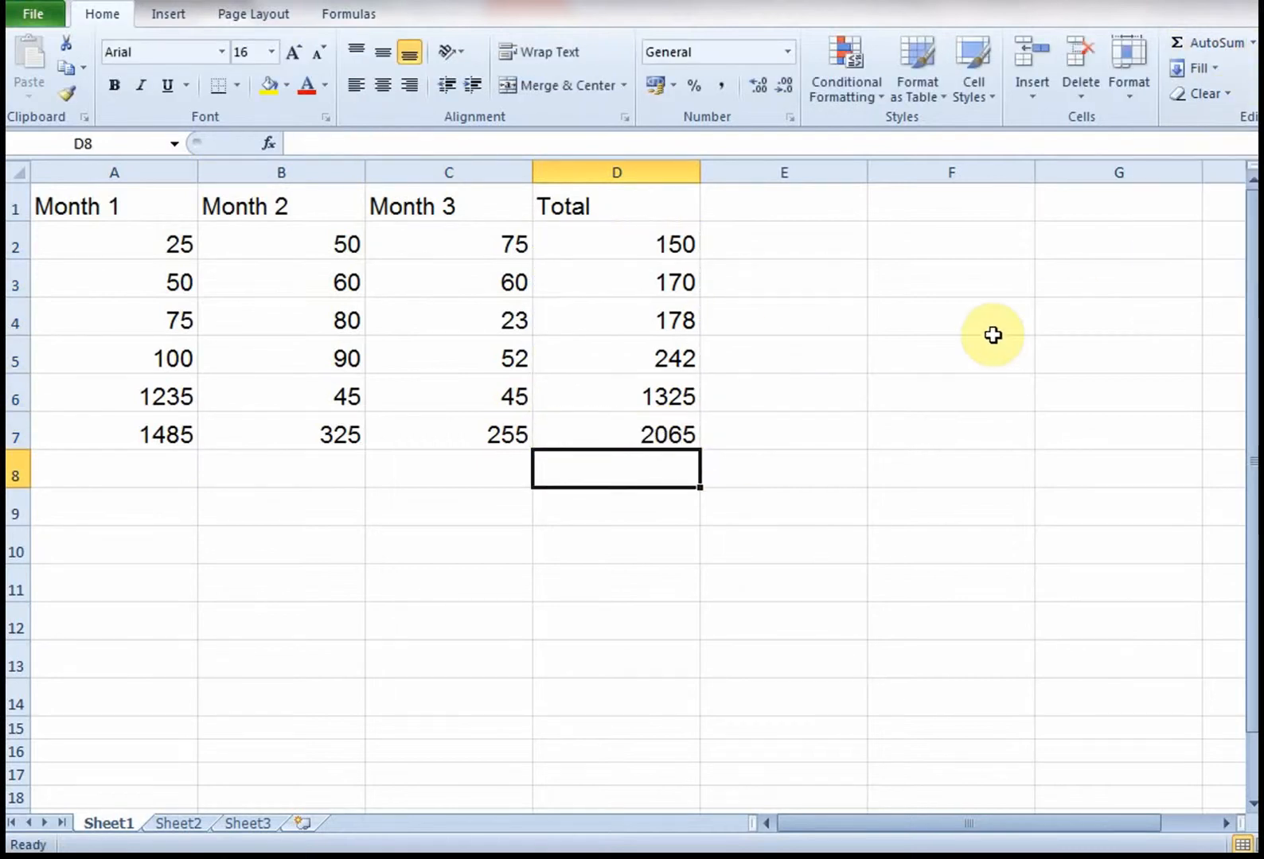
Enter 75 in cell F2 and 50, 25 and 50 in cells F4 to F6, leaving F3 empty
{"action": "key", "text": "Up"}
{"action": "key", "text": "Up"}
{"action": "key", "text": "Up"}
{"action": "key", "text": "Up"}
{"action": "key", "text": "Up"}
{"action": "key", "text": "Up"}
{"action": "key", "text": "Up"}
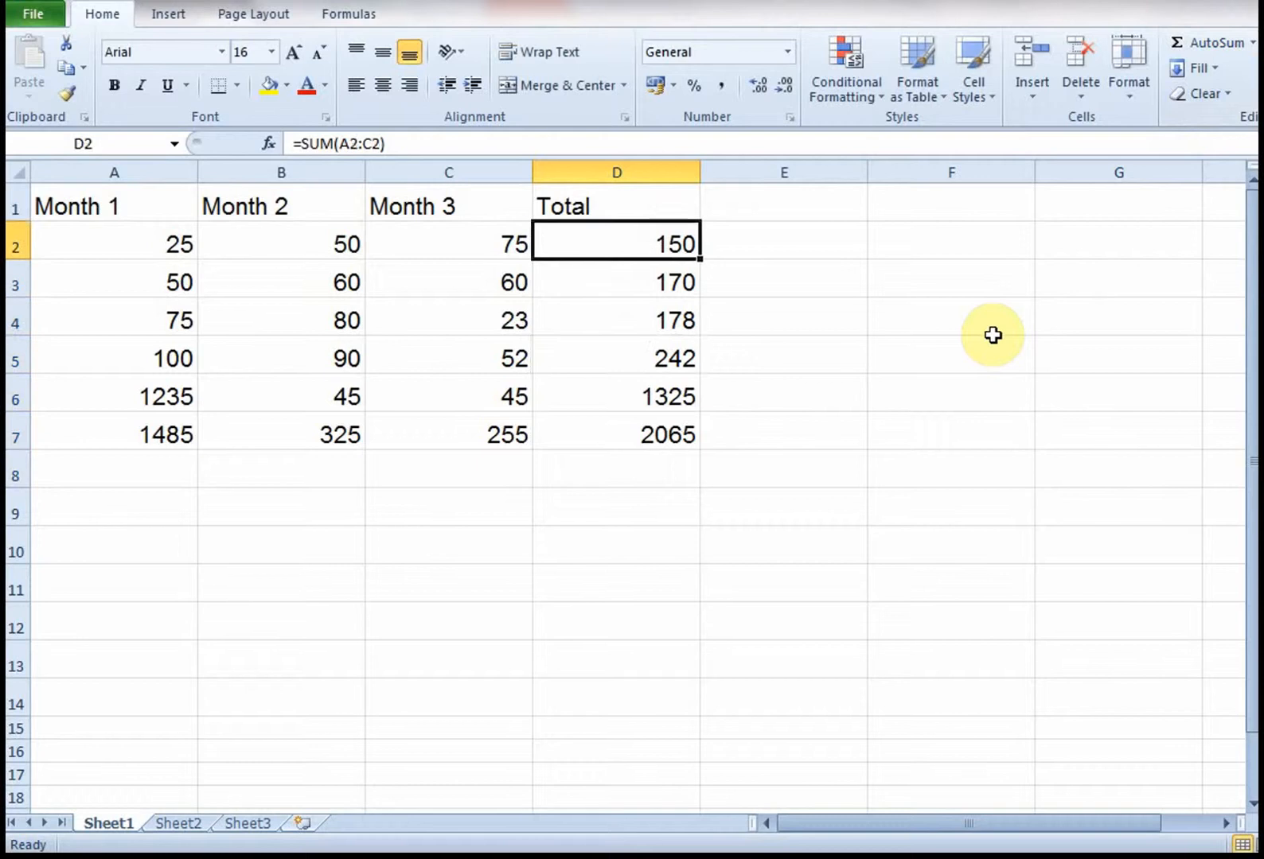
{"action": "key", "text": "Down"}
{"action": "key", "text": "Right"}
{"action": "key", "text": "Right"}
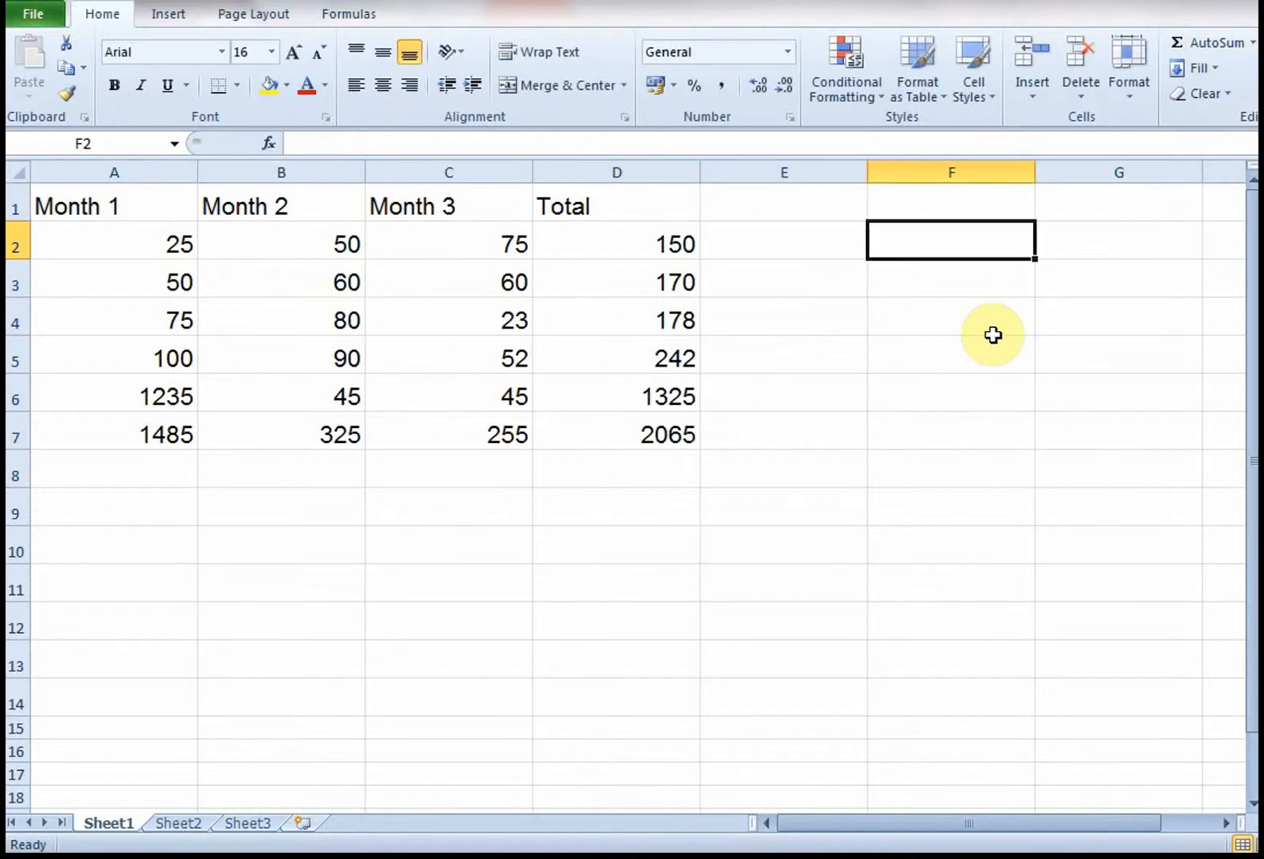
{"action": "type", "text": "75"}
{"action": "key", "text": "Return"}
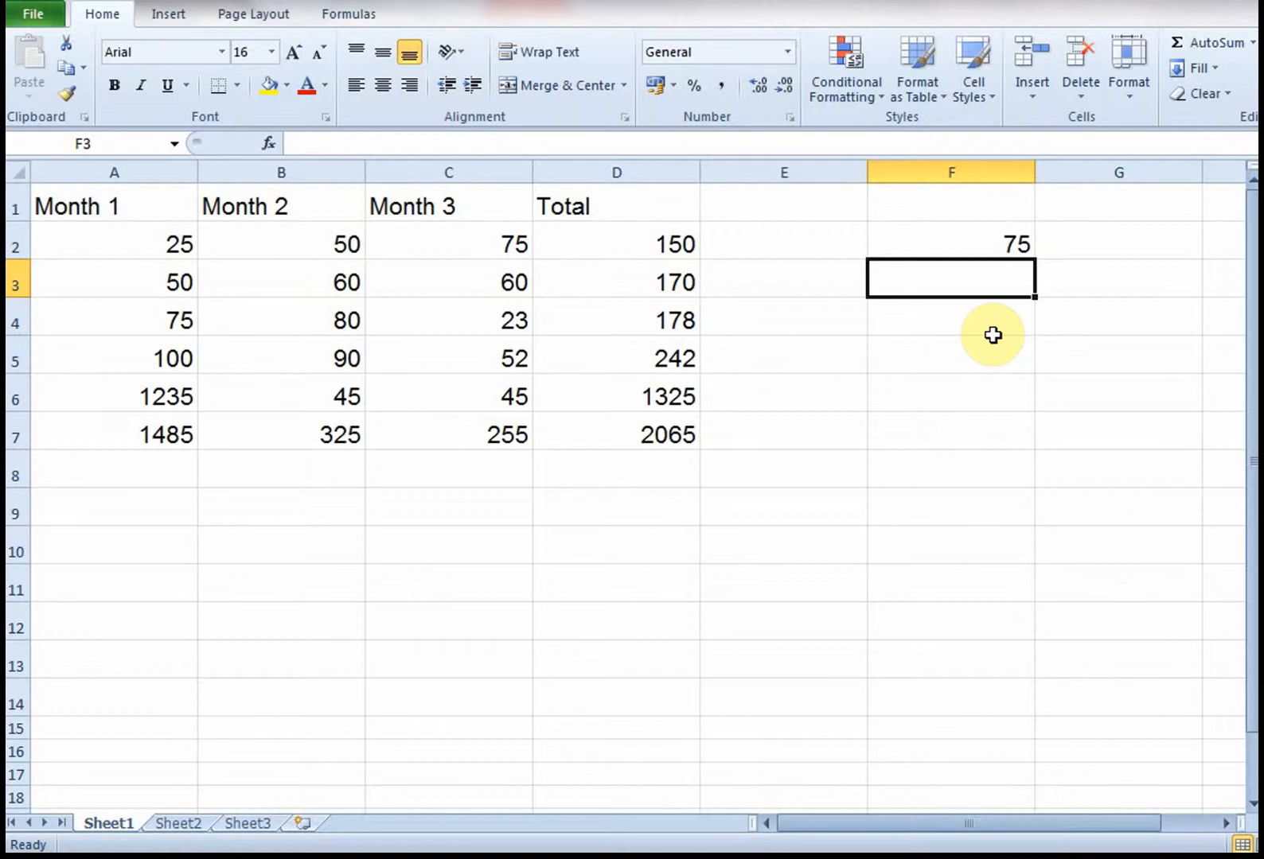
{"action": "key", "text": "Down"}
{"action": "type", "text": "50"}
{"action": "key", "text": "Return"}
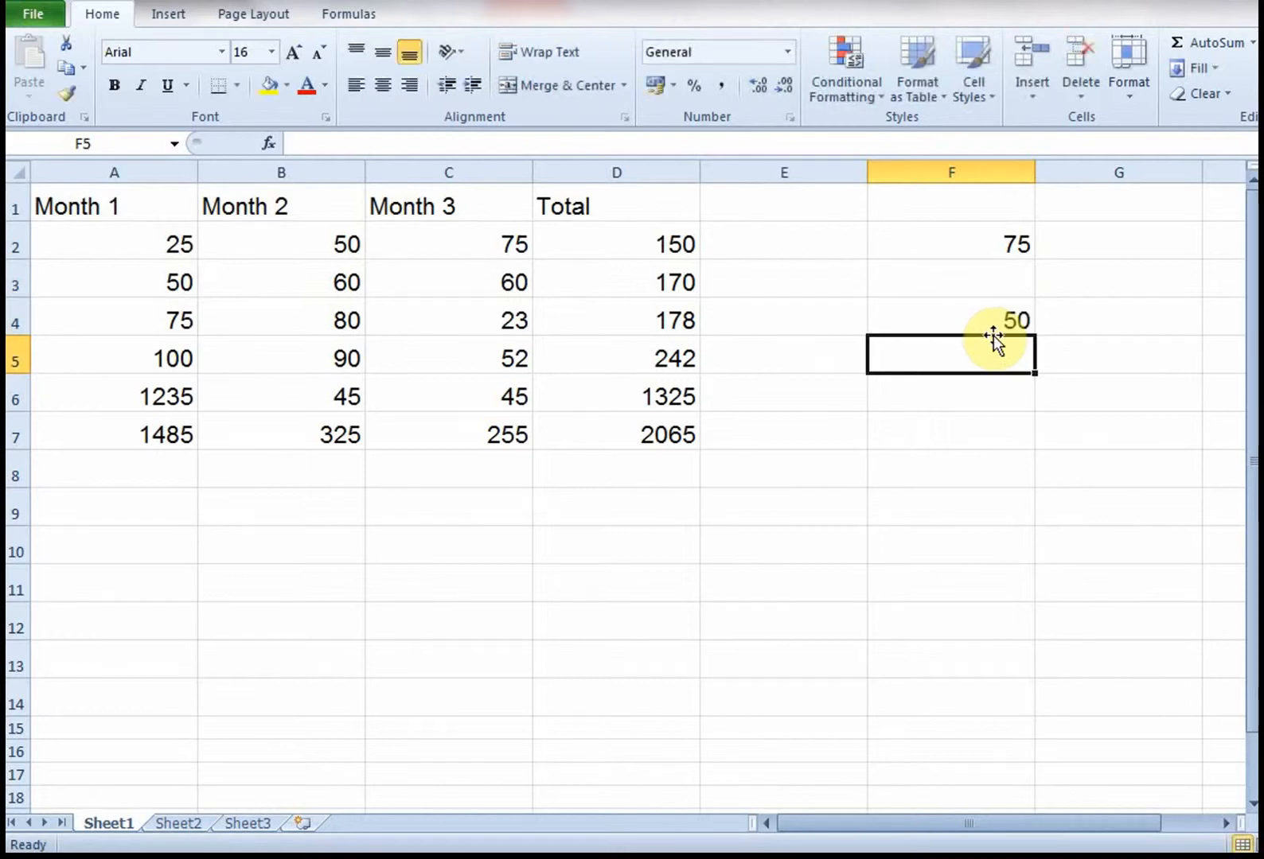
{"action": "type", "text": "25"}
{"action": "key", "text": "Return"}
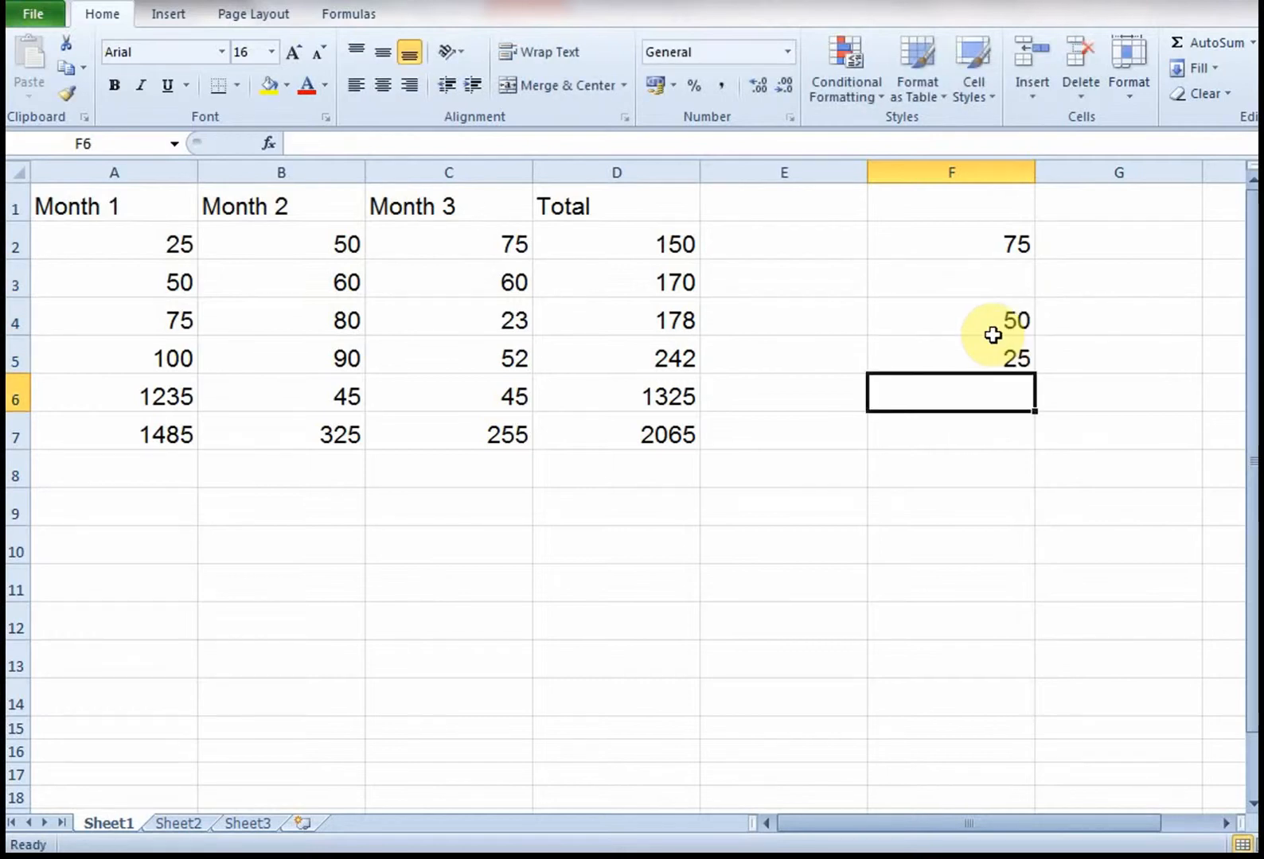
{"action": "type", "text": "50"}
{"action": "key", "text": "Return"}
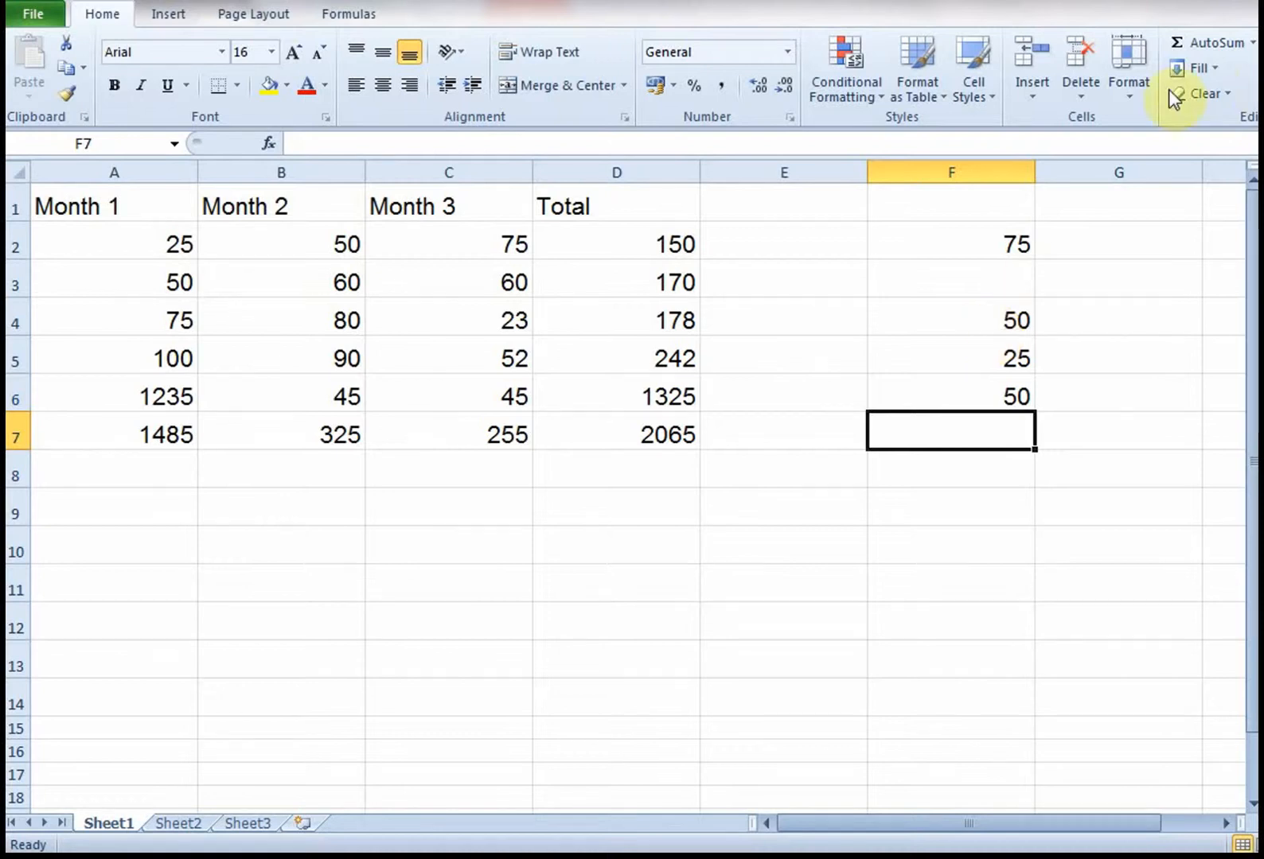
Apply AutoSum in cell F7 with the suggested range F4:F6 and inspect the empty cell F3
{"action": "left_click", "coordinate": [1196, 40]}
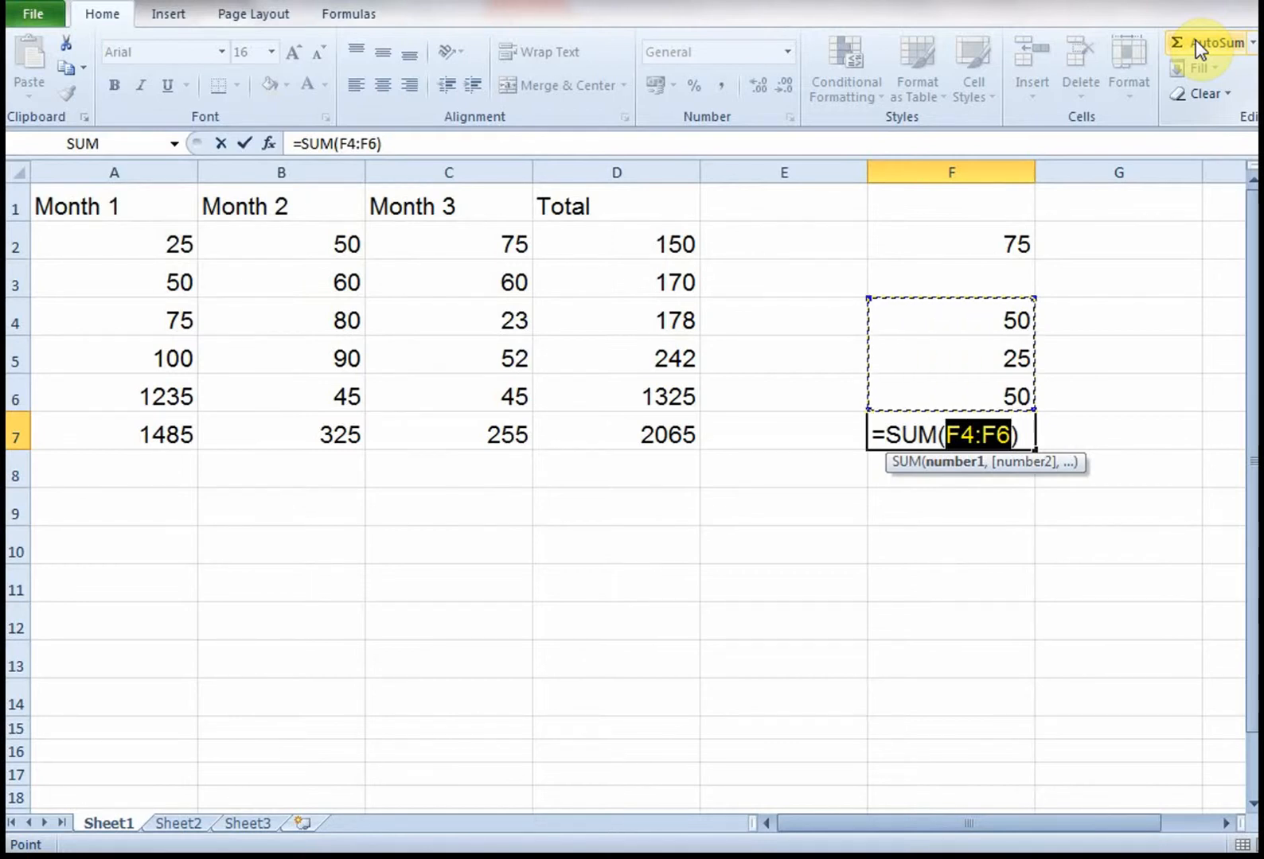
{"action": "key", "text": "Return"}
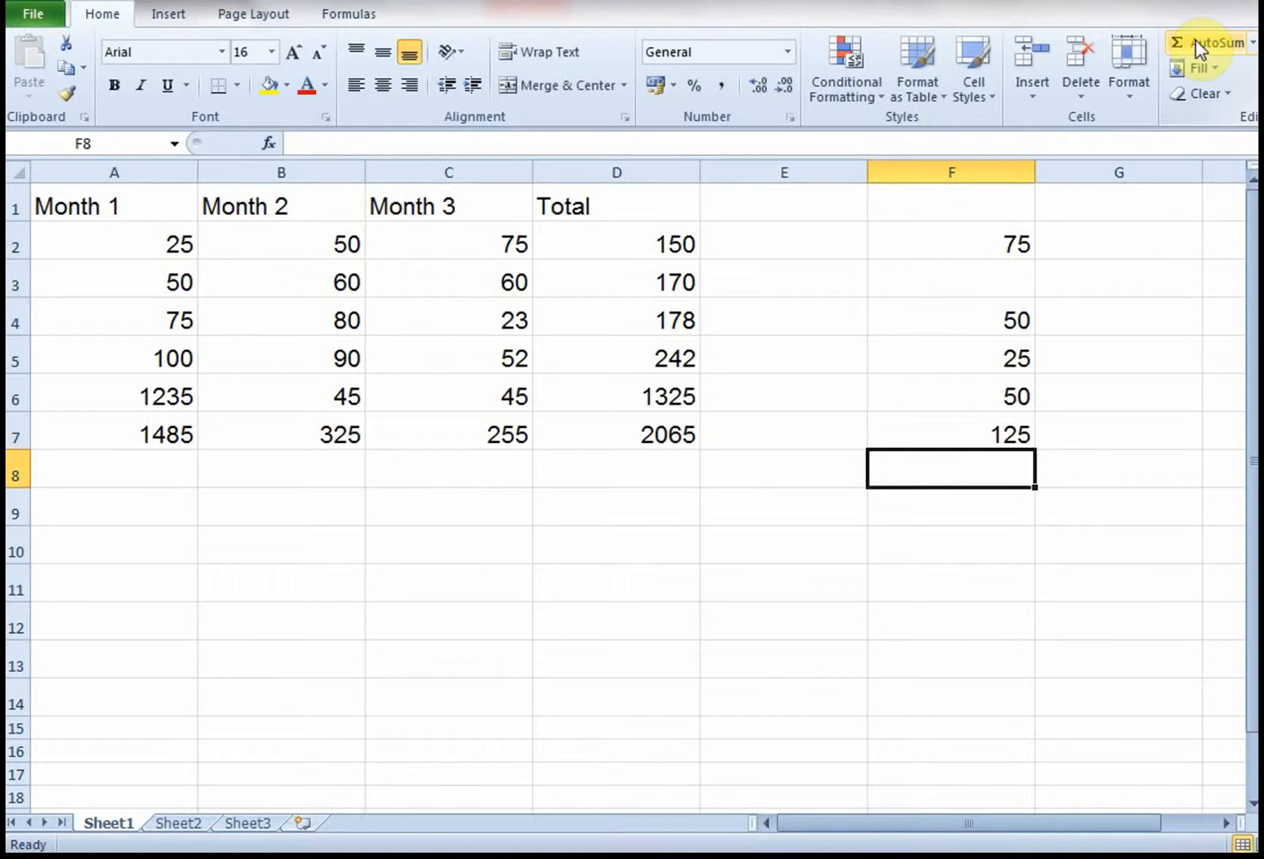
{"action": "key", "text": "Up"}
{"action": "key", "text": "Up"}
{"action": "key", "text": "Up"}
{"action": "key", "text": "Up"}
{"action": "key", "text": "Up"}
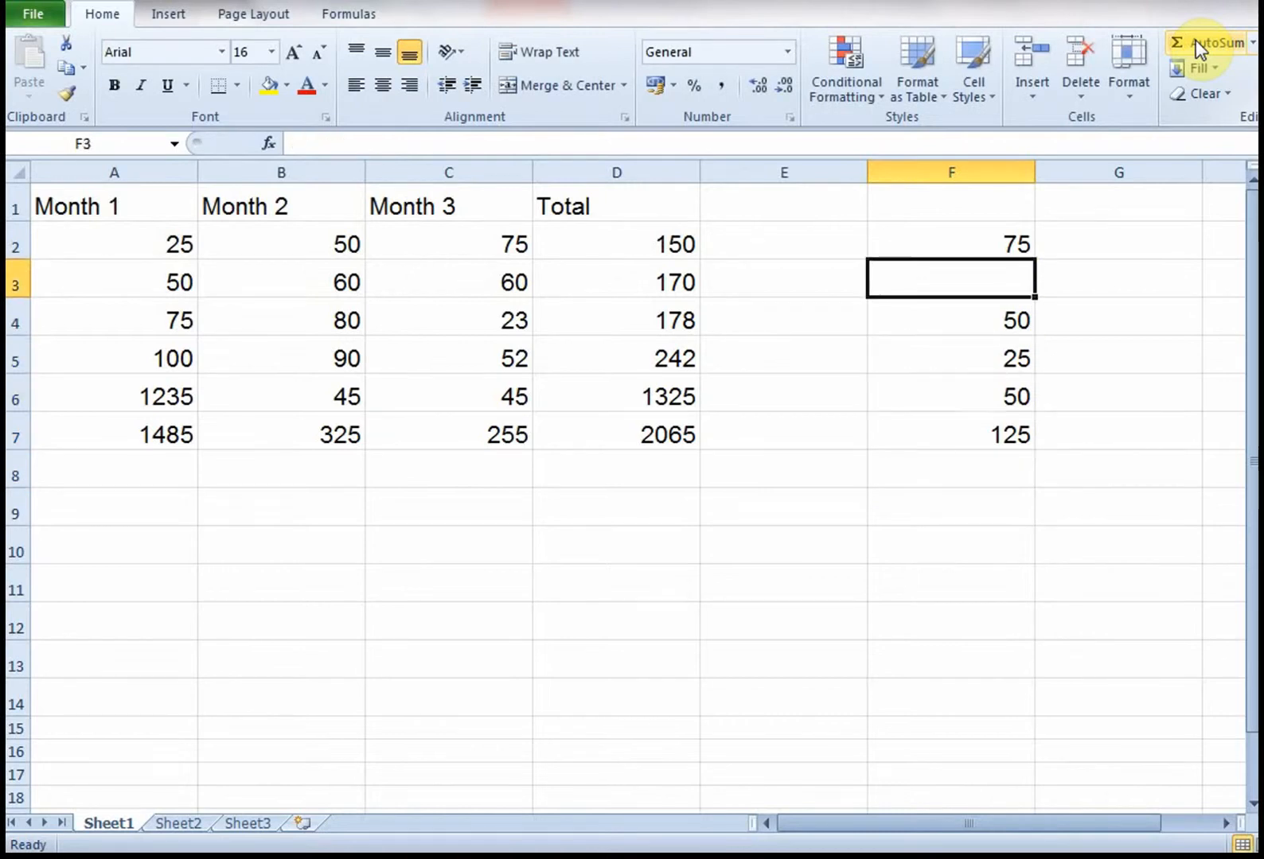
Enter 75, 0, 50, 25 and 50 in cells G2 to G6, with the zero in G3
{"action": "key", "text": "Right"}
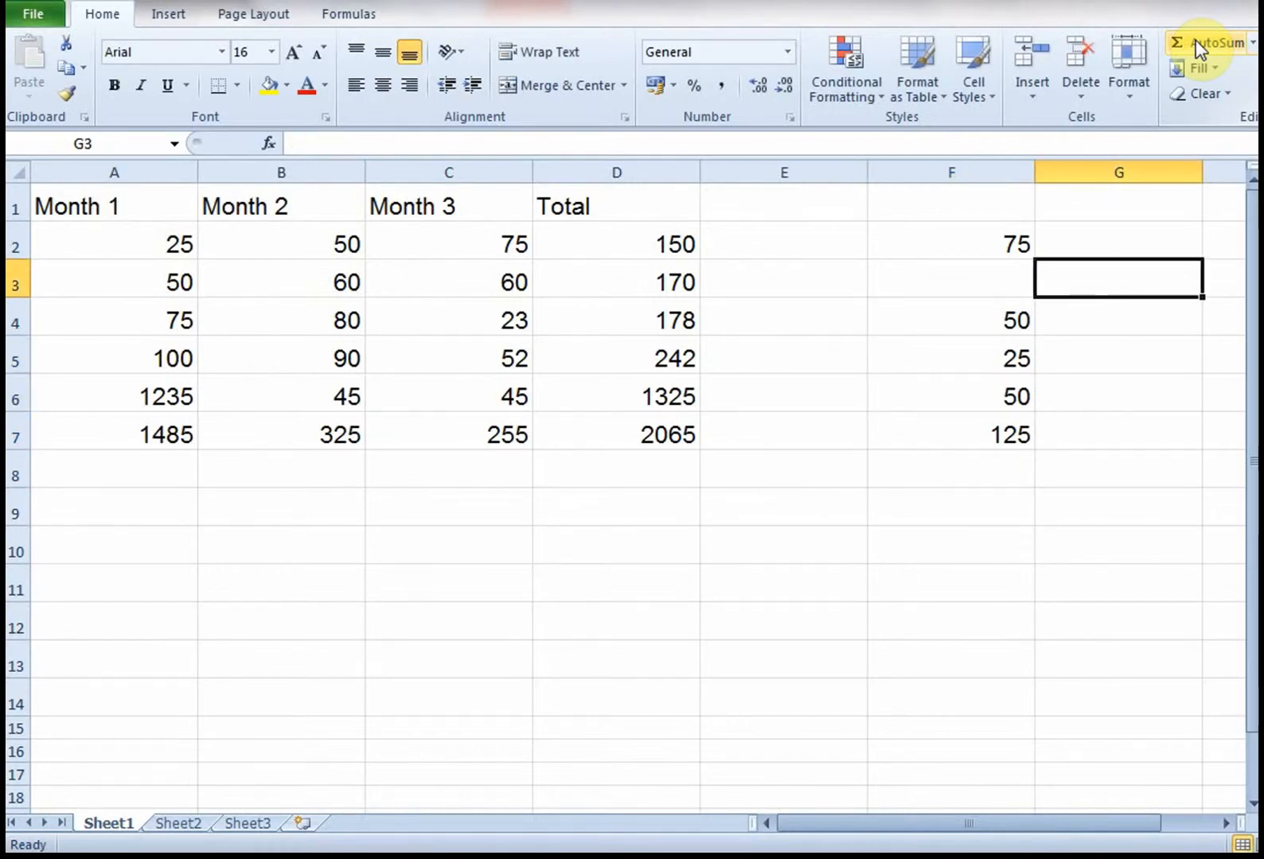
{"action": "key", "text": "Up"}
{"action": "type", "text": "75"}
{"action": "key", "text": "Return"}
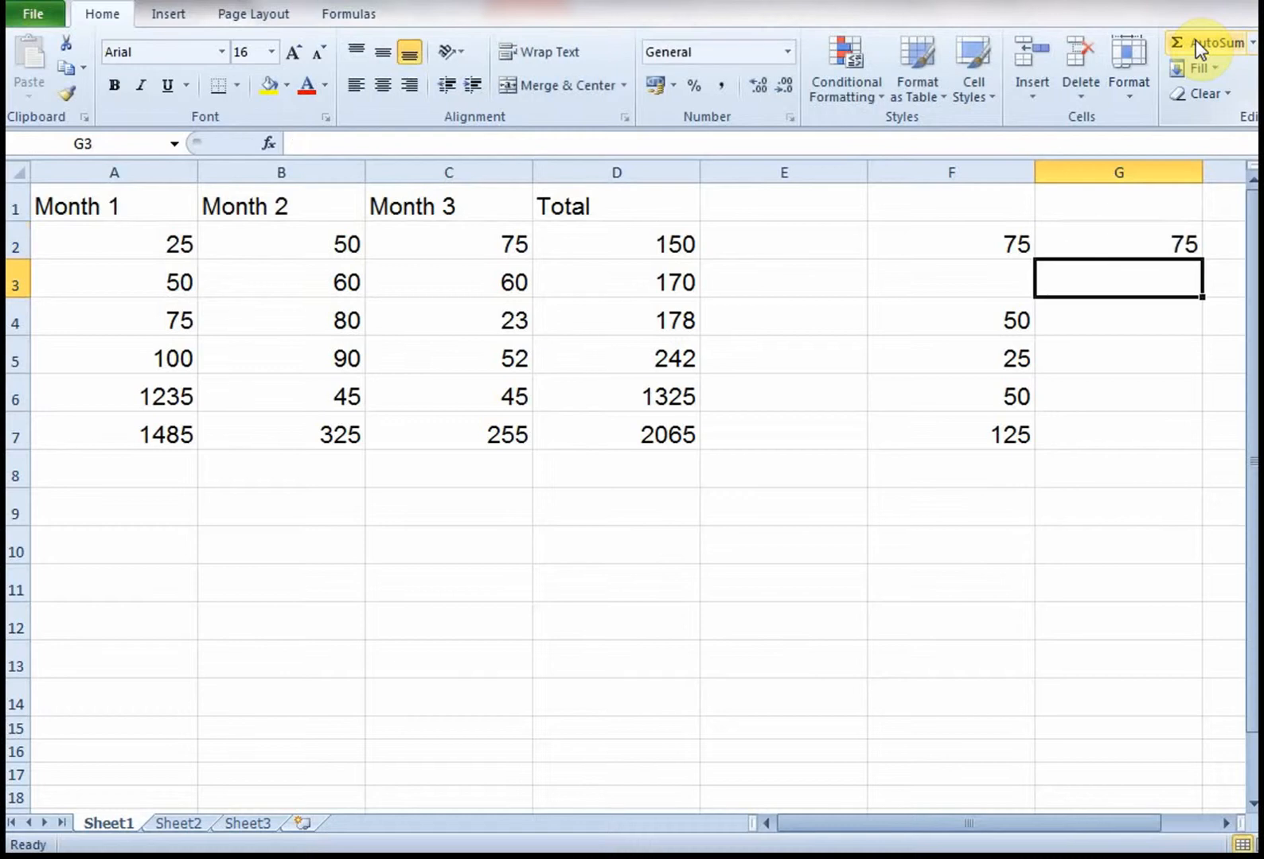
{"action": "type", "text": "0"}
{"action": "key", "text": "Return"}
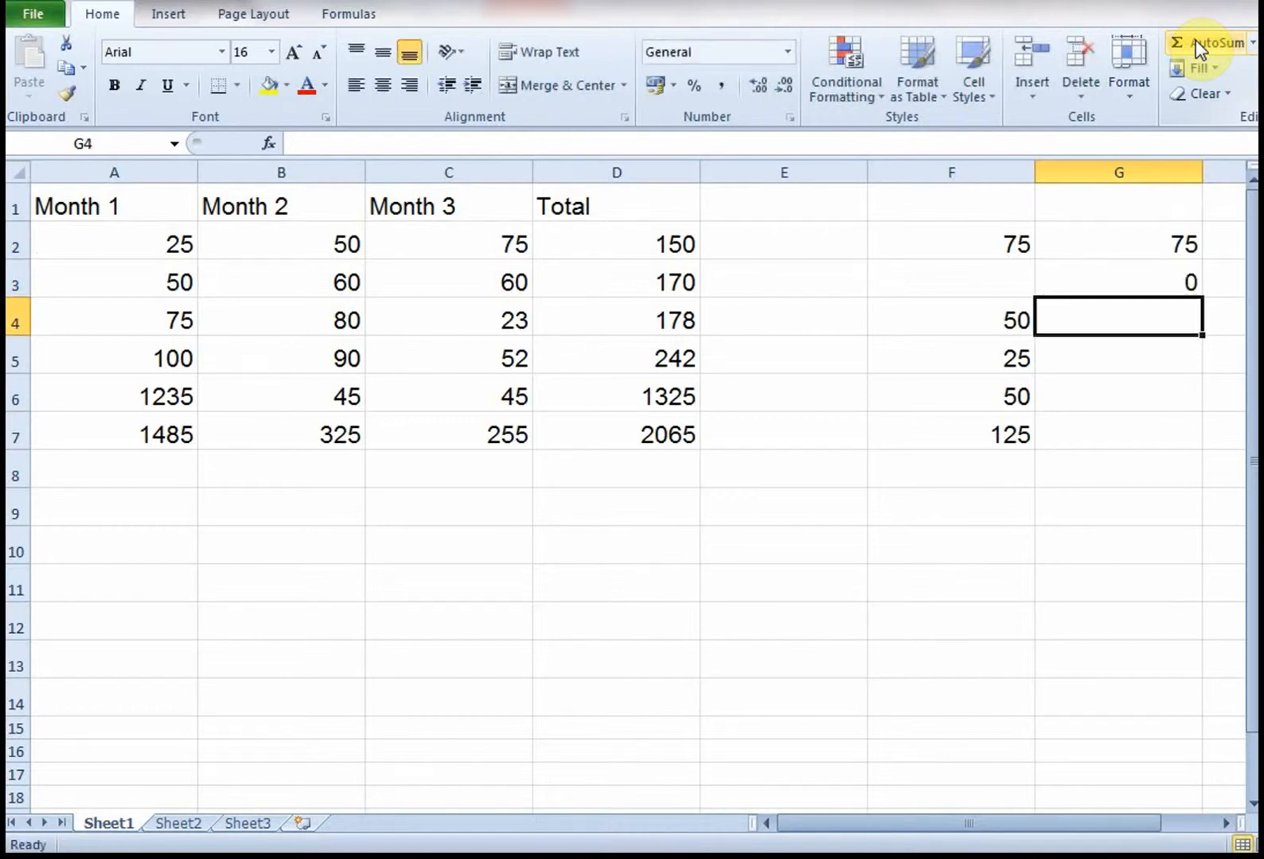
{"action": "type", "text": "50"}
{"action": "key", "text": "Return"}
{"action": "type", "text": "25"}
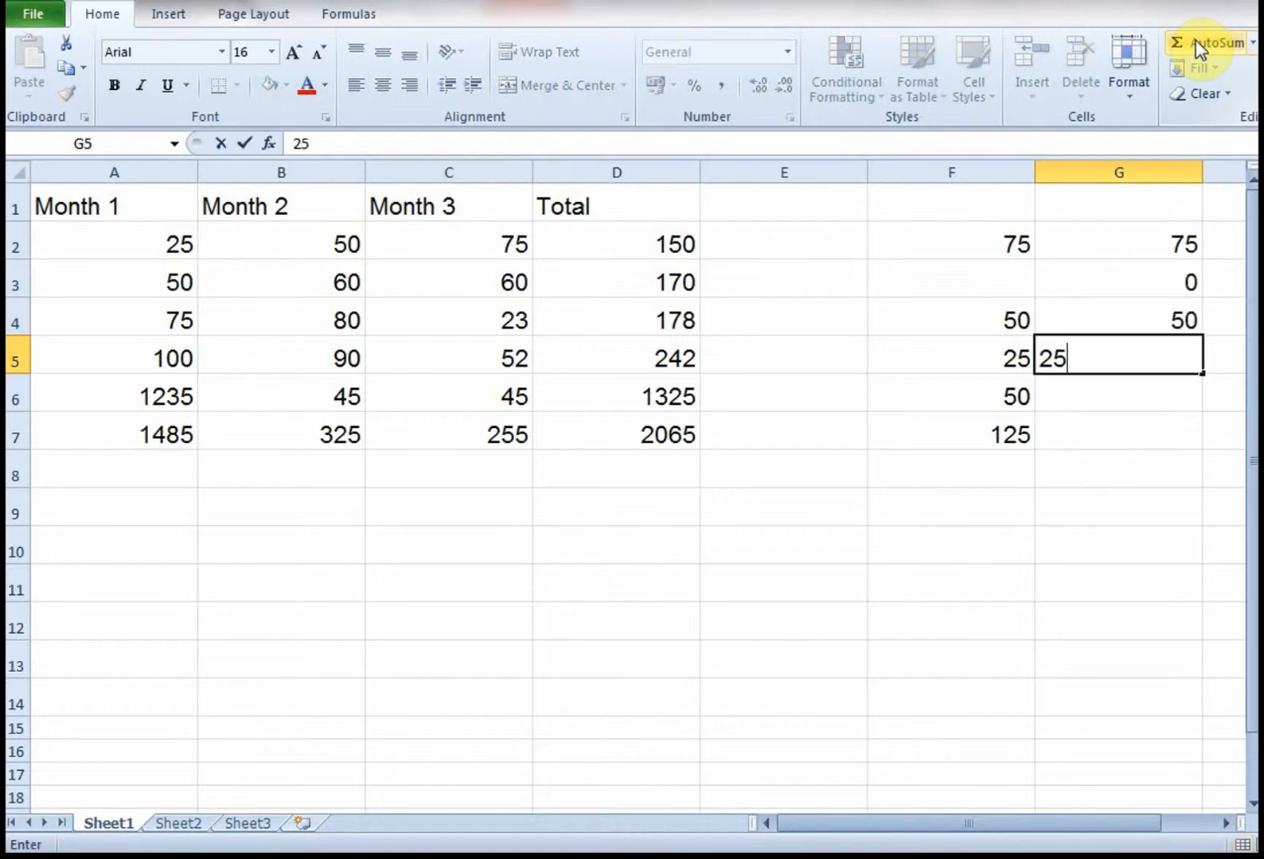
{"action": "key", "text": "Return"}
{"action": "type", "text": "50"}
{"action": "key", "text": "Return"}
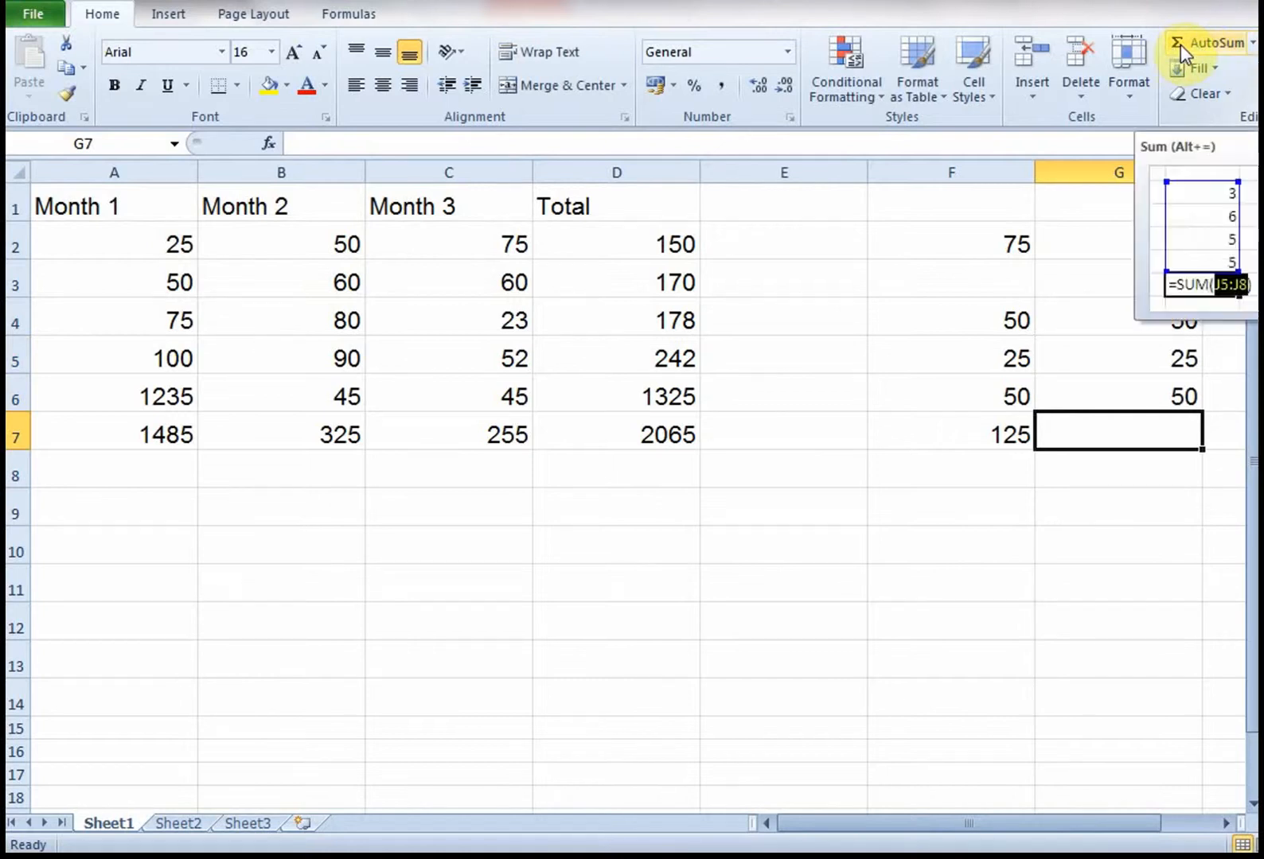
Total column G in cell G7 using AutoSum with the suggested range G2:G6
{"action": "left_click", "coordinate": [1182, 40]}
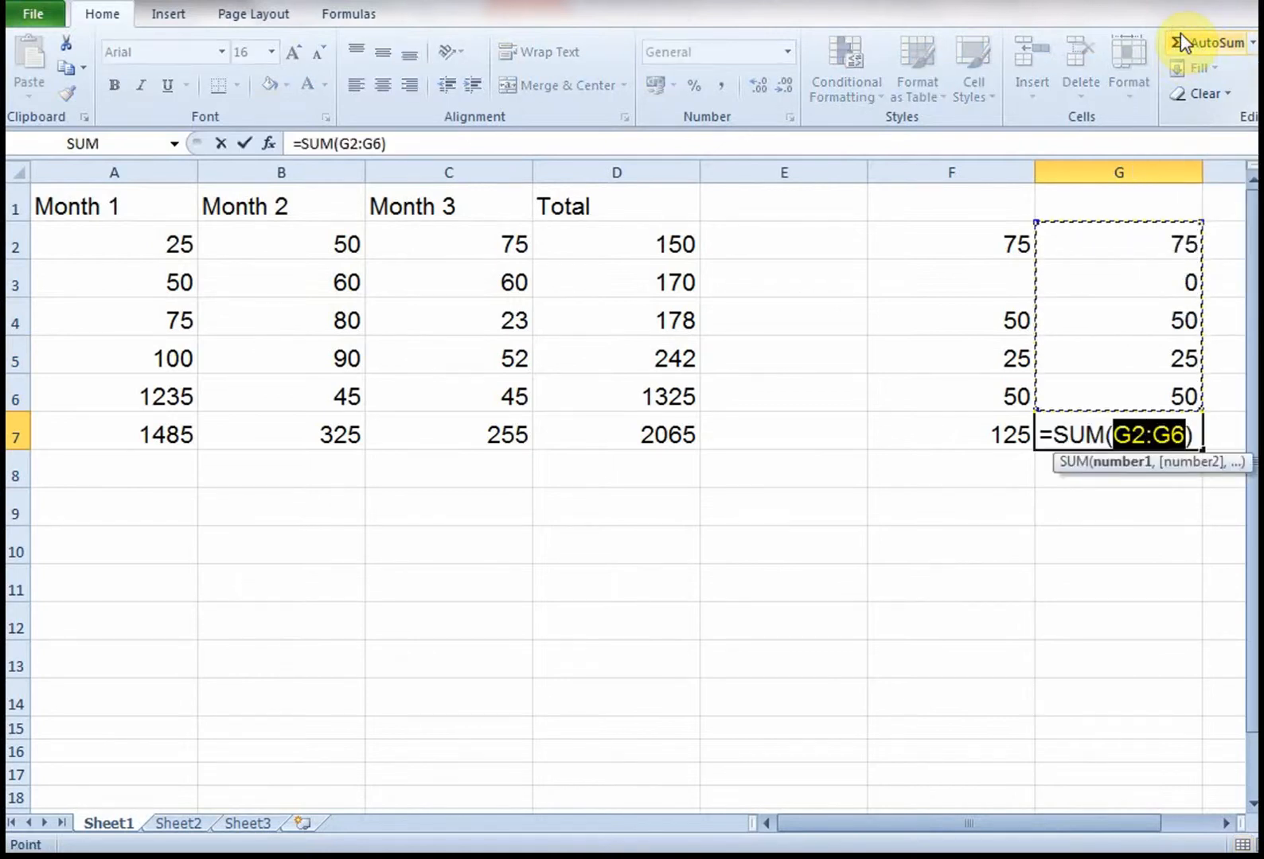
{"action": "key", "text": "Return"}
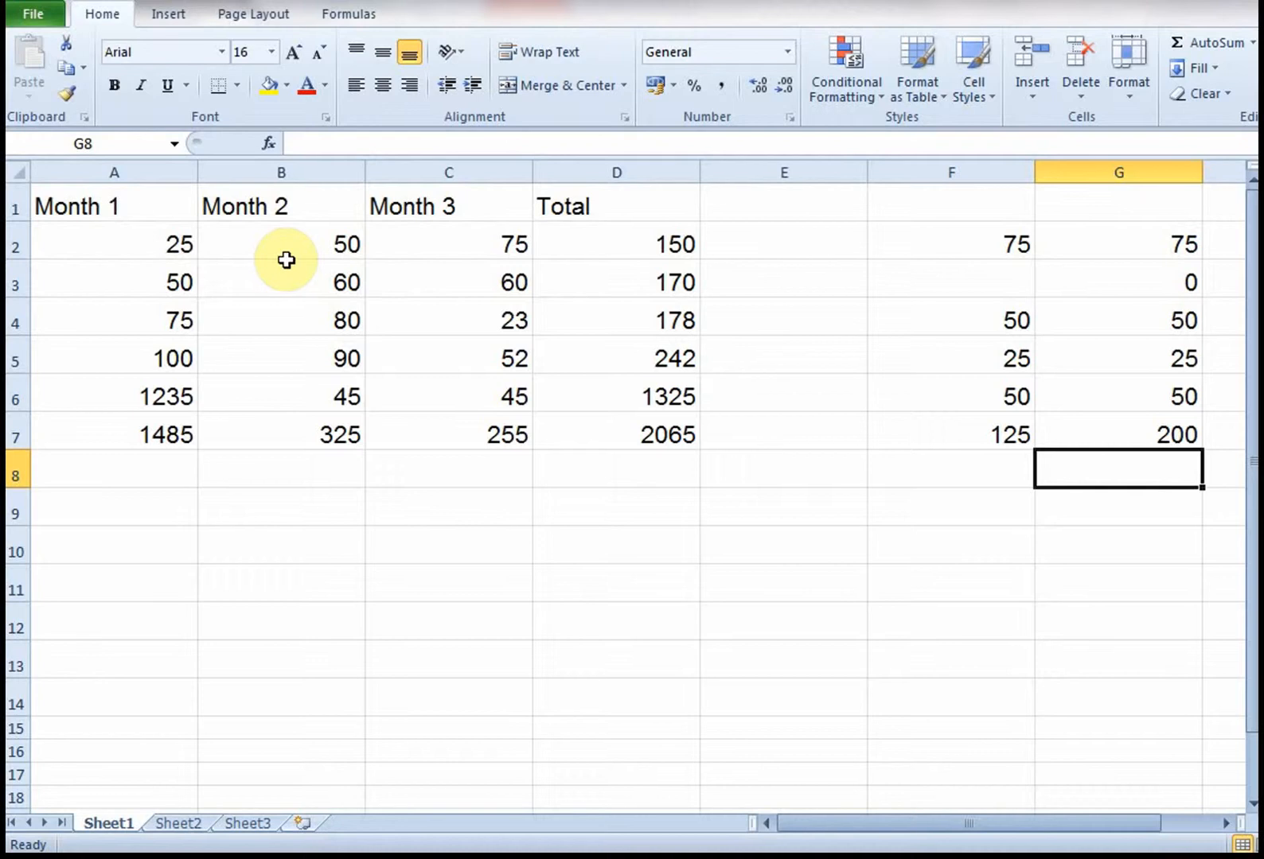
{"action": "left_click", "coordinate": [111, 433]}
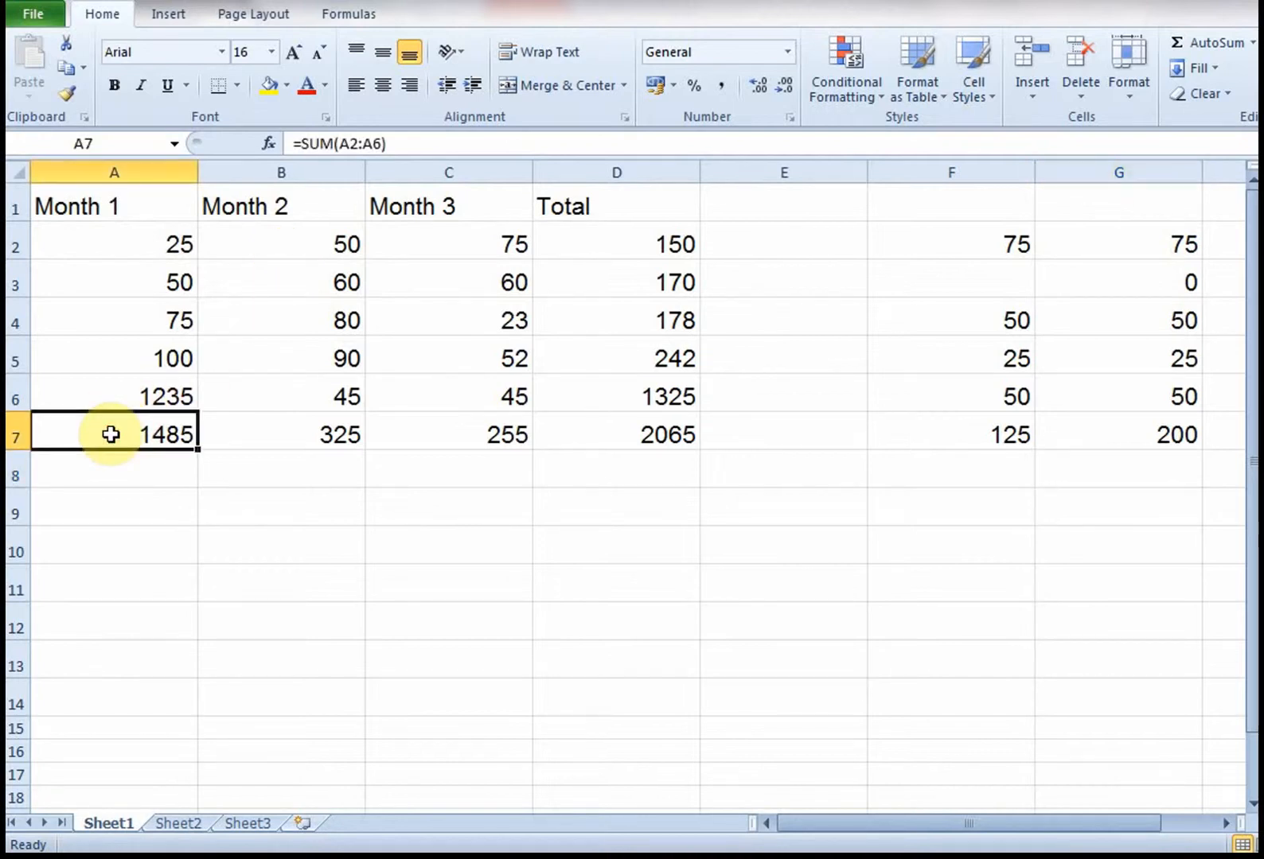
{"action": "key", "text": "Delete"}
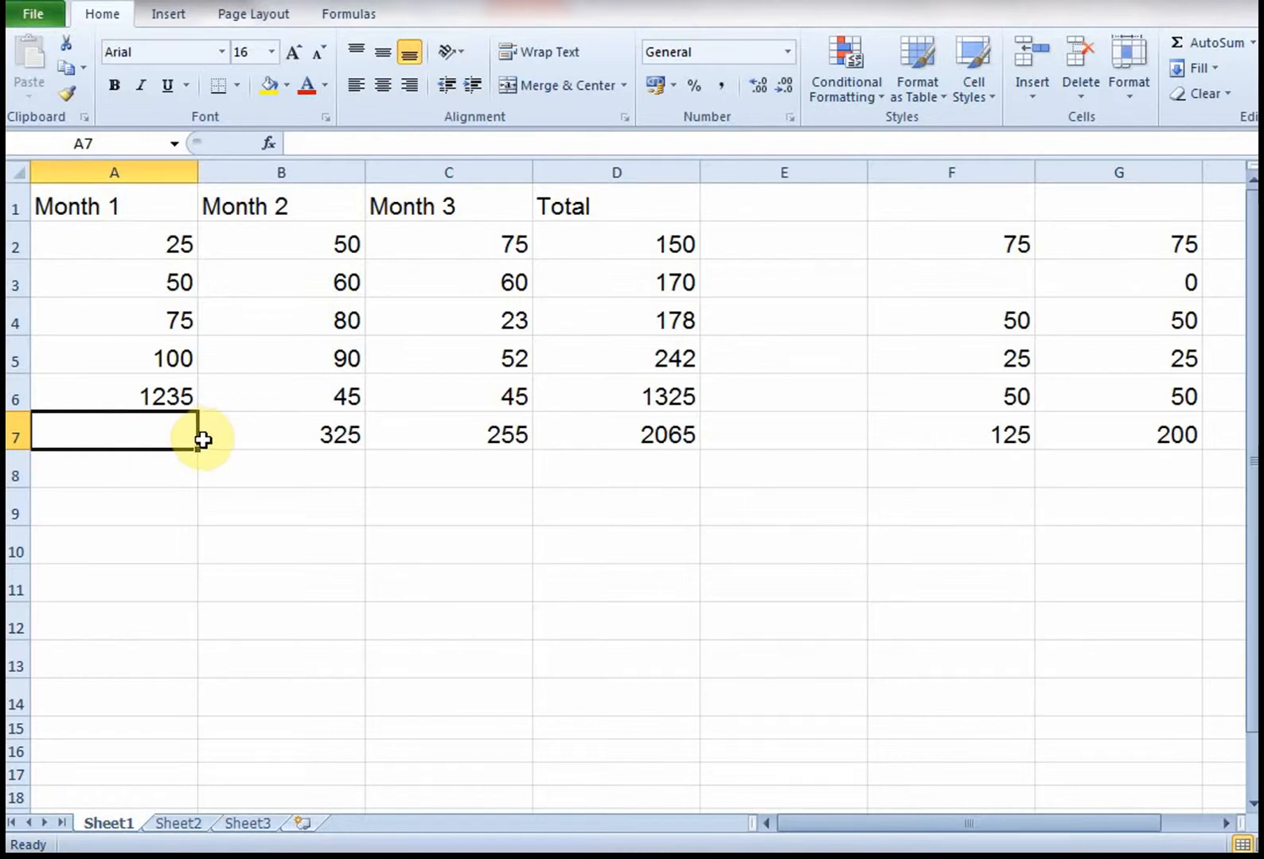
{"action": "left_click", "coordinate": [72, 1]}
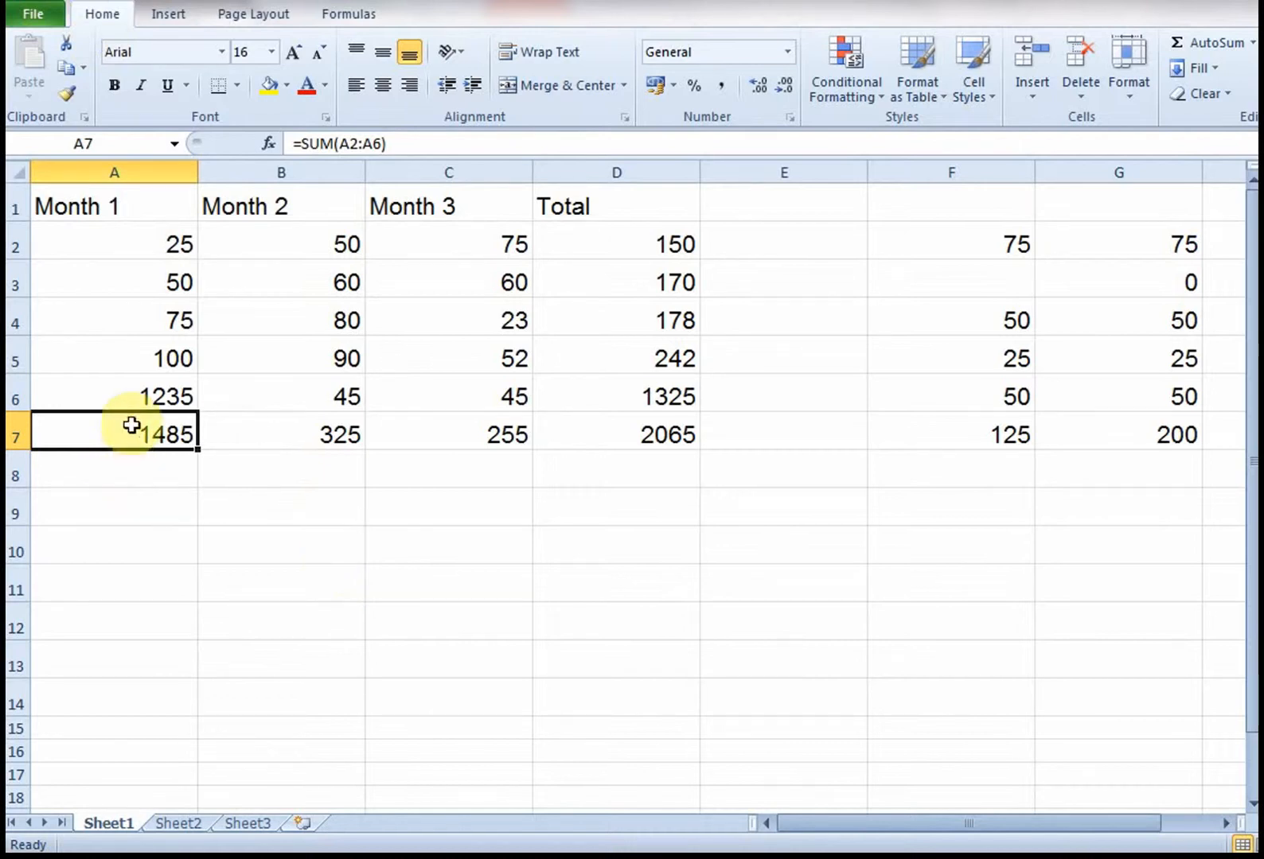
Clear the Month 1 total in cell A7 and select the whole of column A to view its sum
{"action": "key", "text": "Delete"}
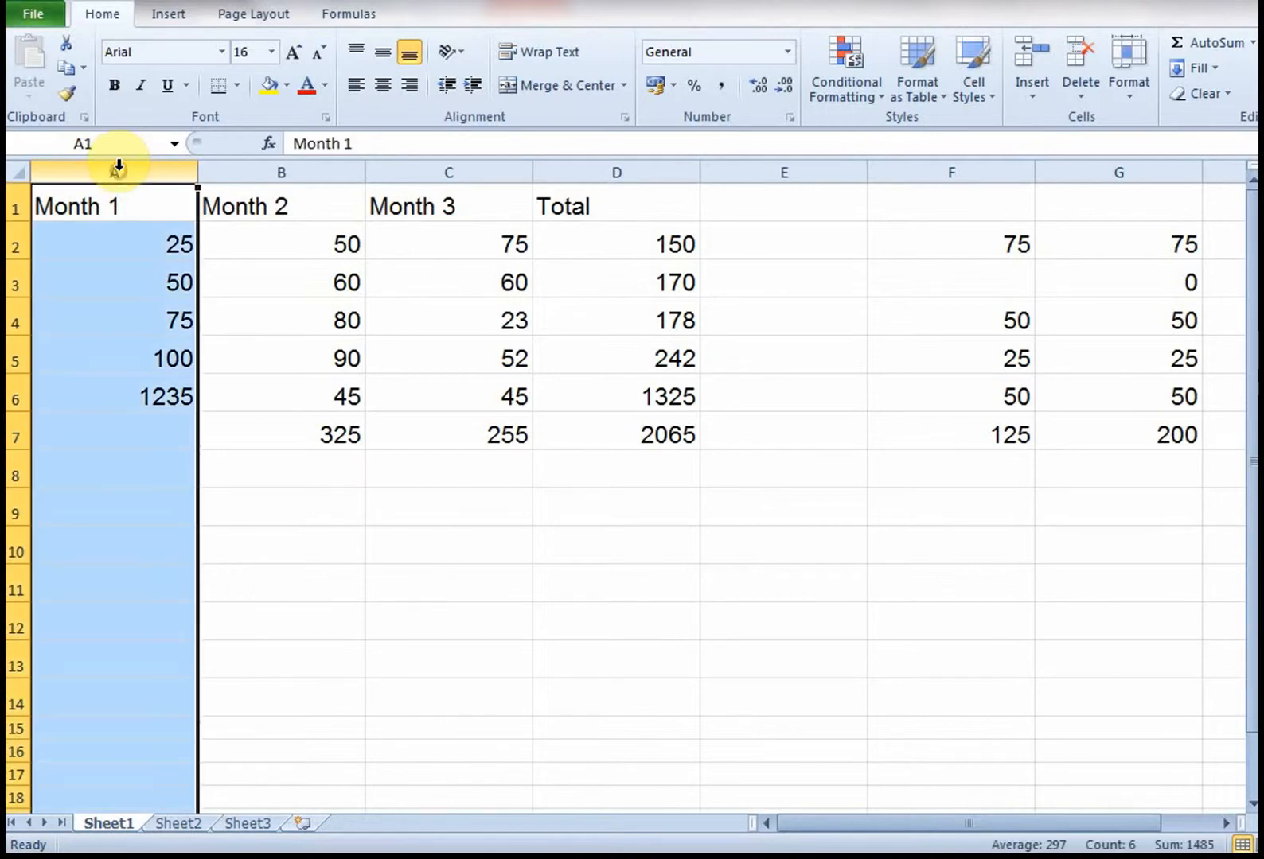
{"action": "left_click", "coordinate": [119, 165]}
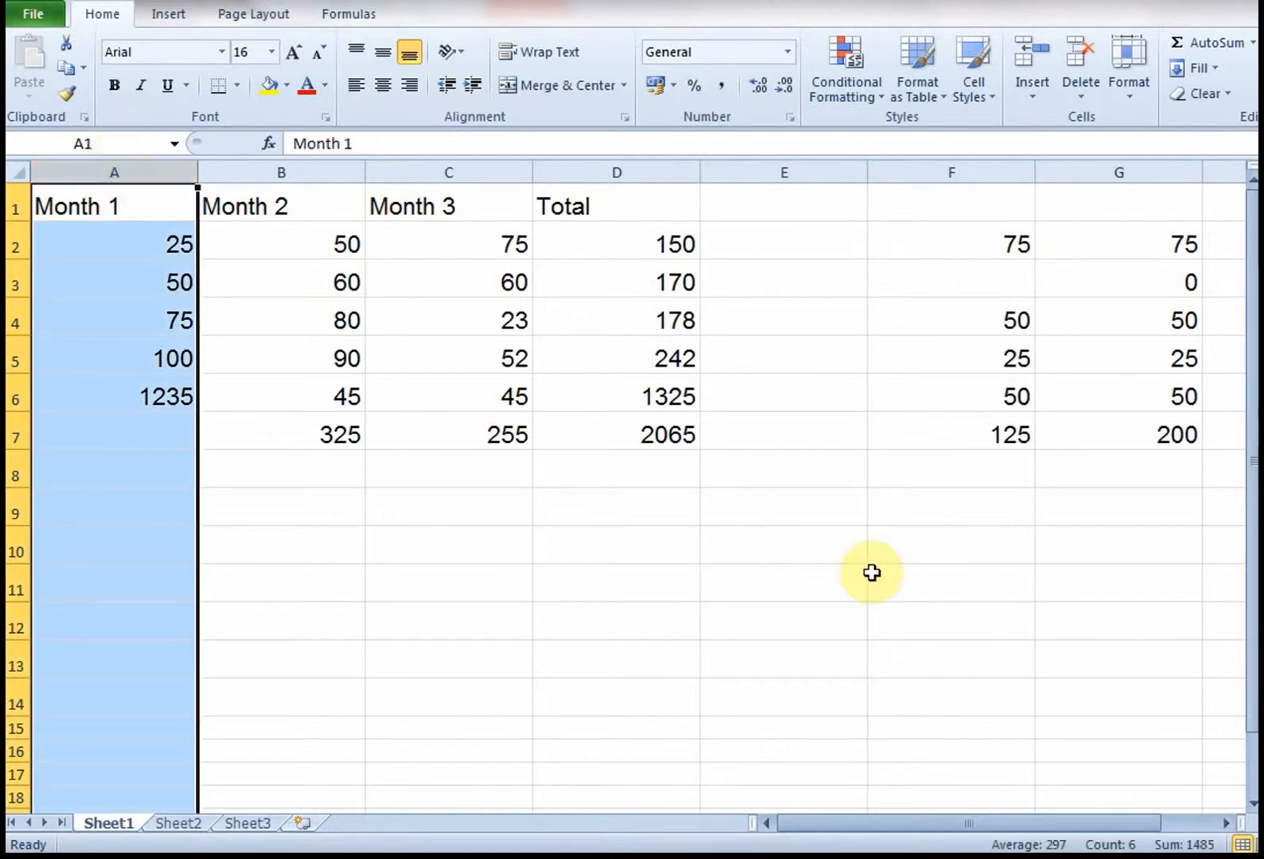